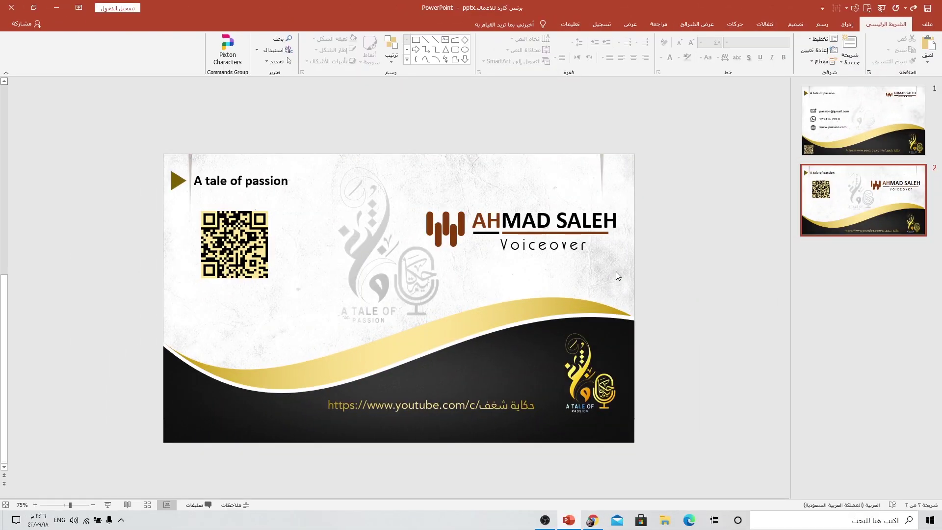
Create a new blank presentation
left_click(924, 24)
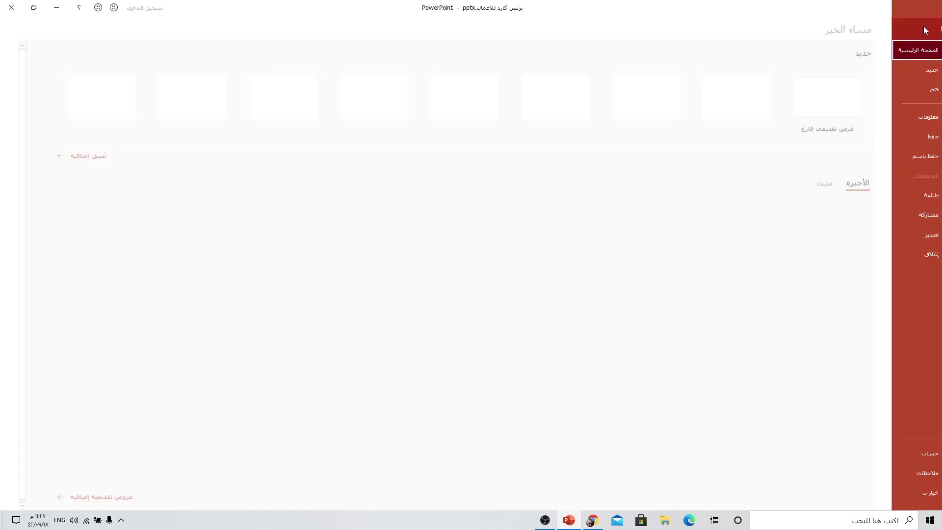
left_click(913, 70)
left_click(803, 96)
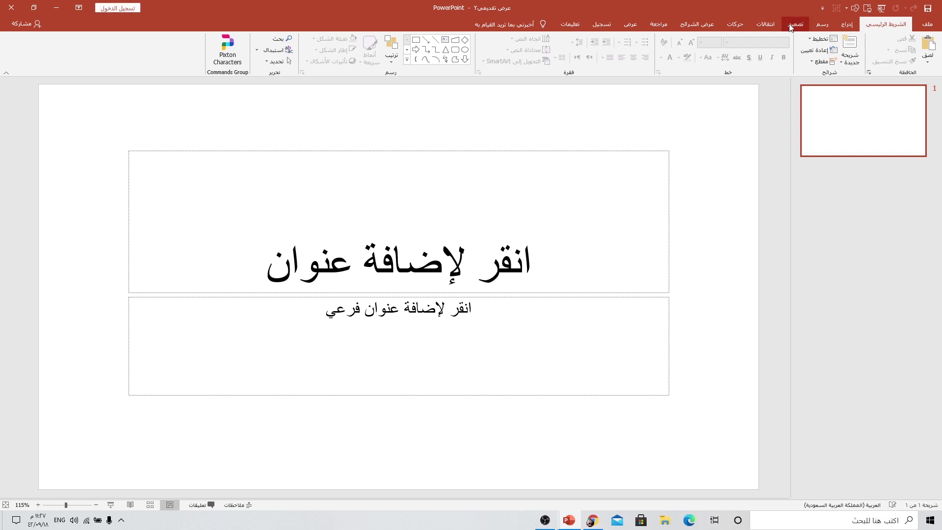
Set the new presentation's custom slide size to 9 cm wide by 5 cm high
left_click(795, 24)
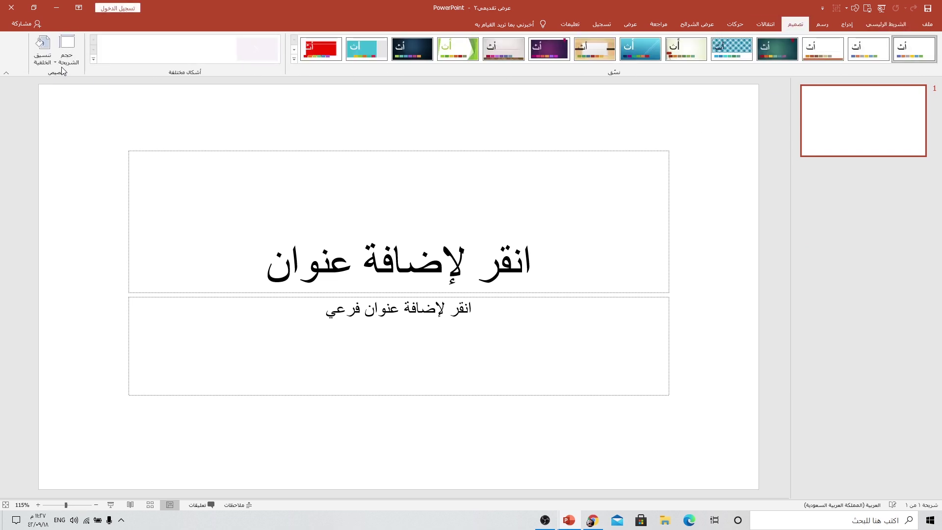
left_click(66, 54)
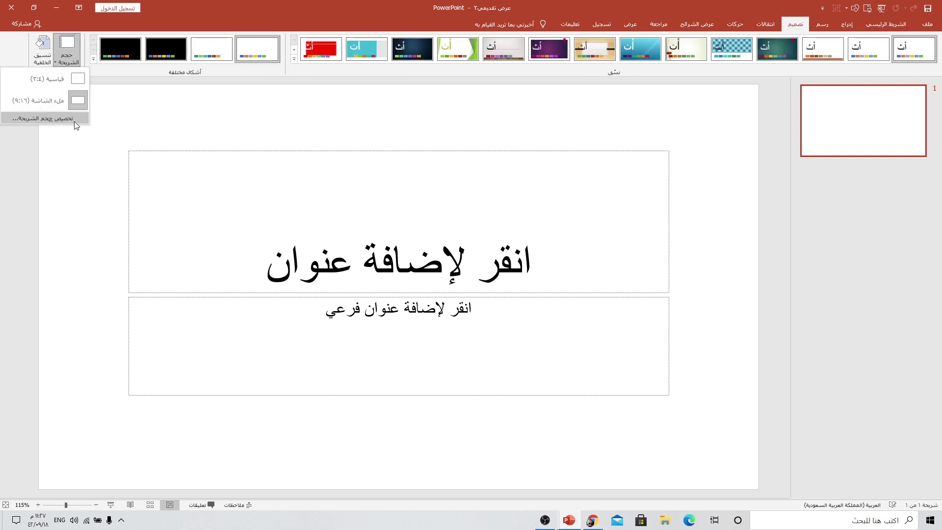
left_click(55, 118)
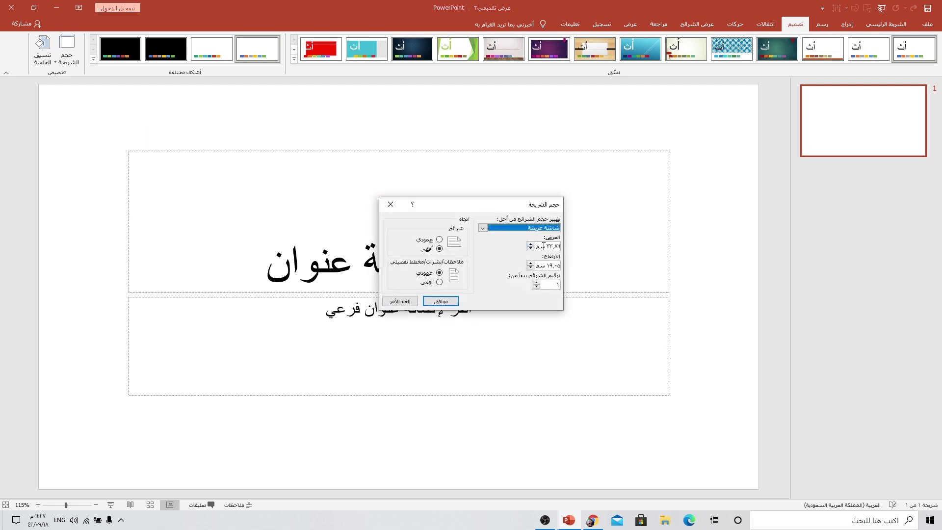
double_click(543, 246)
type("9")
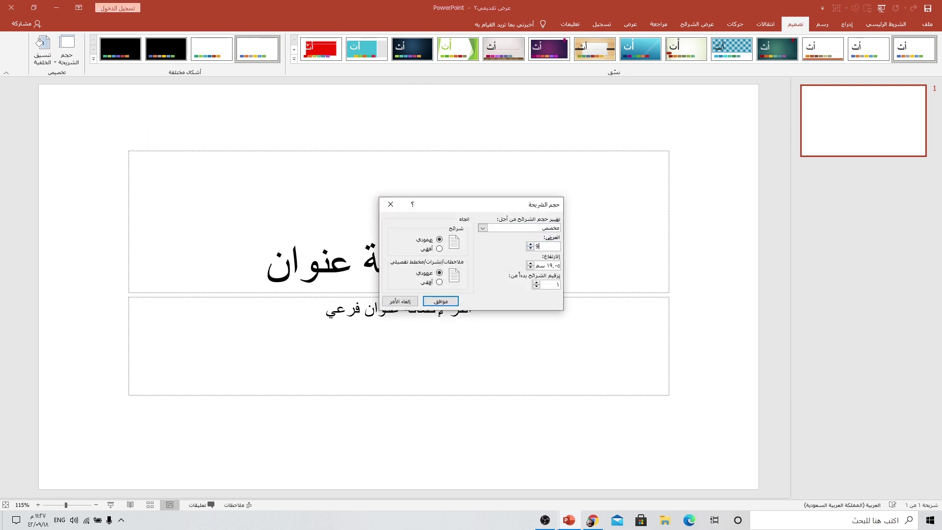
double_click(544, 265)
triple_click(545, 268)
type("5")
left_click(441, 301)
left_click(482, 322)
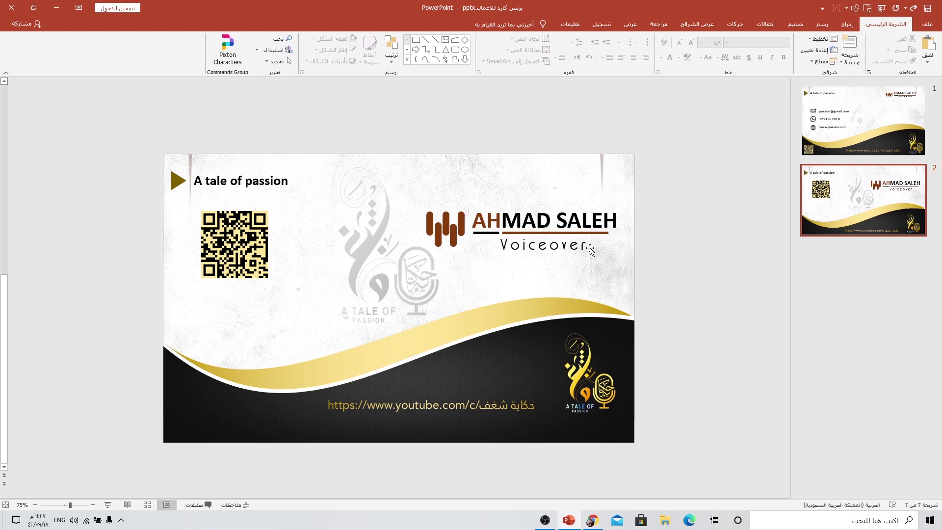
Insert a new blank slide after slide 2 of the business card deck
left_click(860, 134)
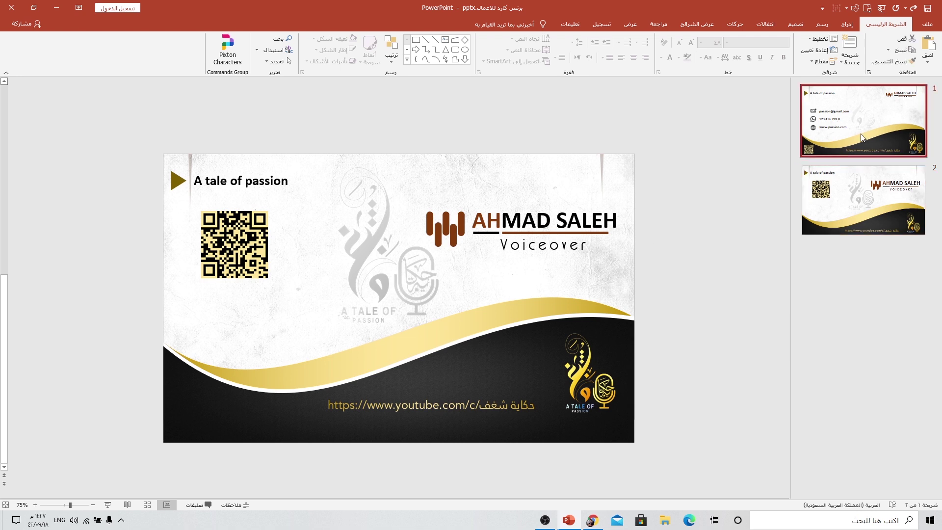
left_click(848, 205)
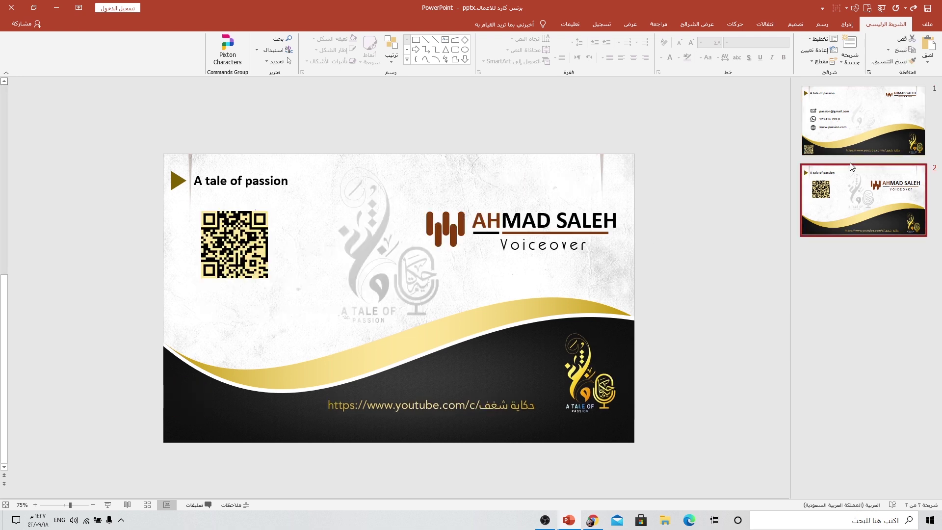
left_click(846, 131)
left_click(852, 193)
right_click(872, 215)
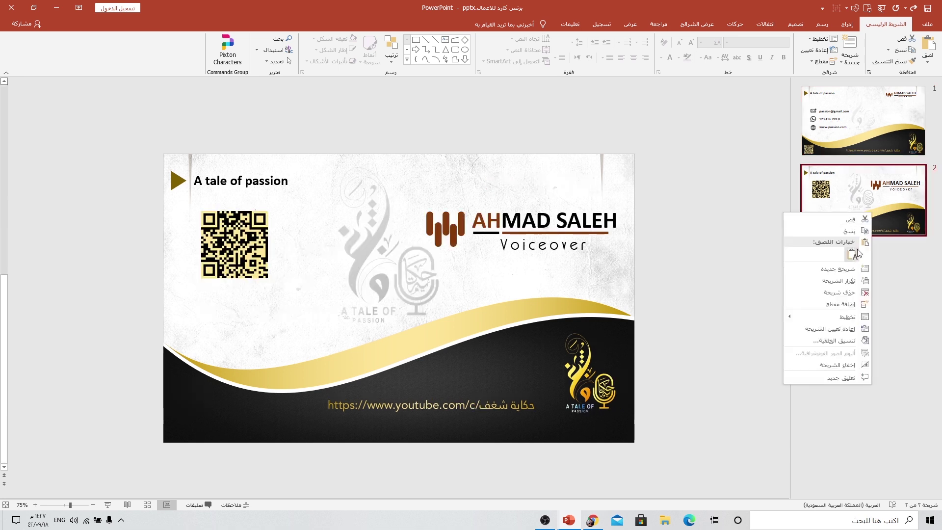
left_click(853, 268)
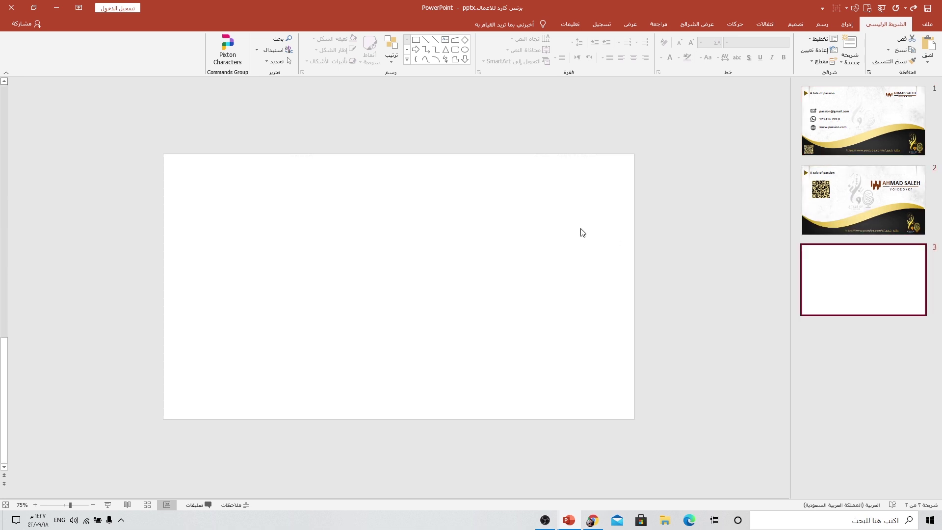
Draw a Flowchart: Manual Input shape across the lower half of slide 3
left_click(847, 24)
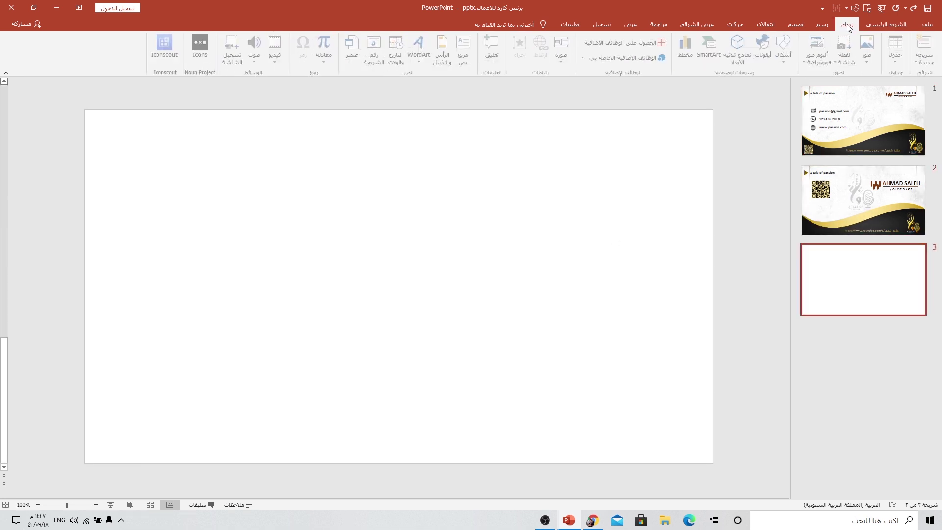
left_click(786, 54)
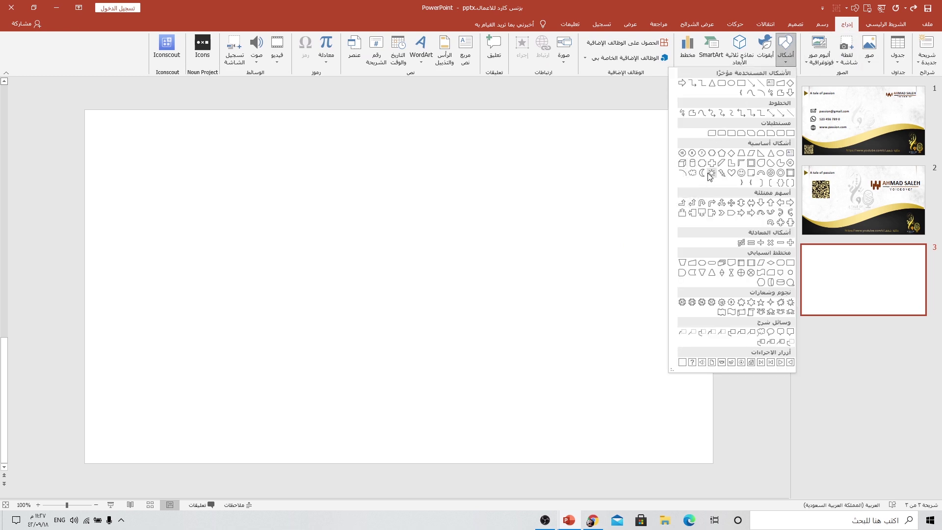
left_click(692, 263)
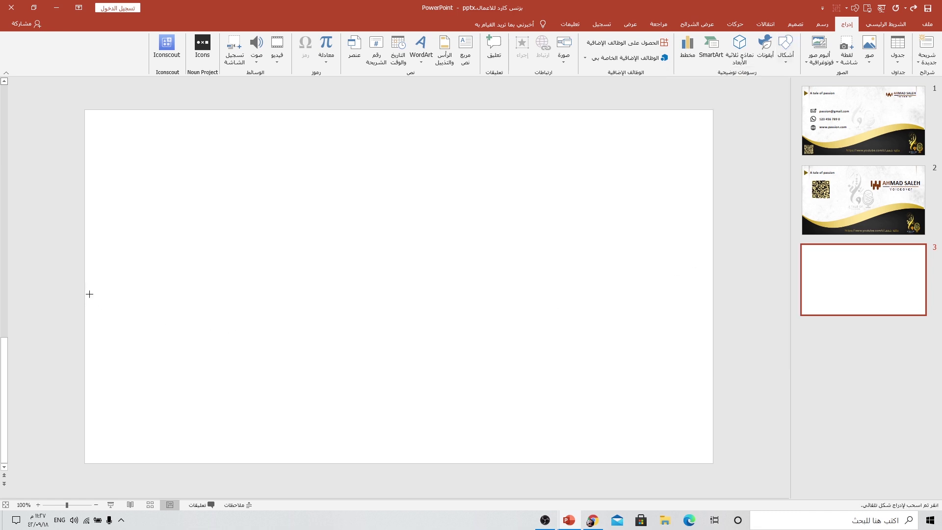
left_click_drag(86, 337, 713, 463)
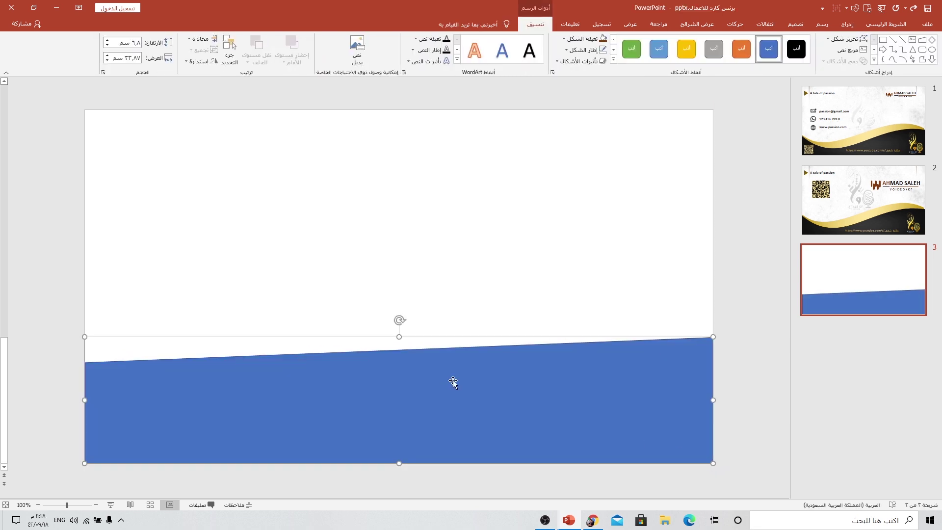
key("shift+Up")
key("shift+Up")
Remove the shape's outline and curve the left part of its top edge
left_click(585, 50)
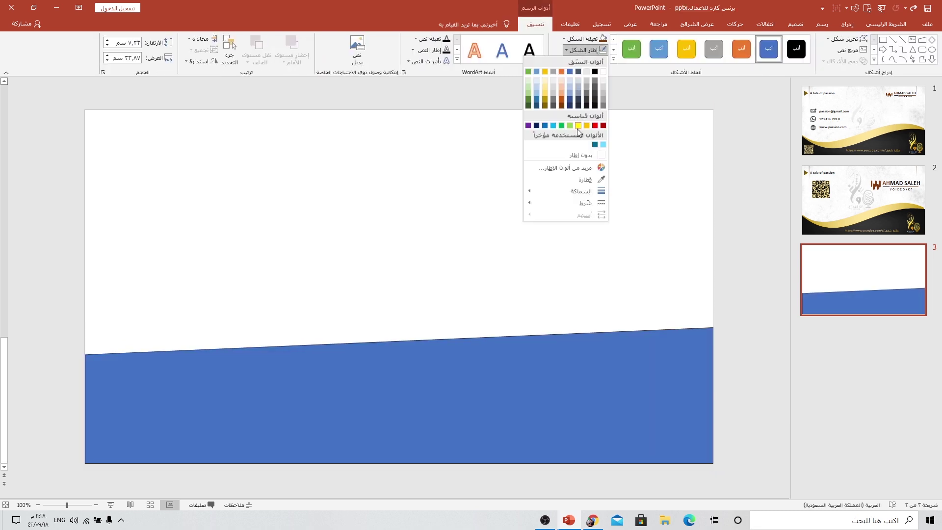
left_click(580, 155)
right_click(580, 355)
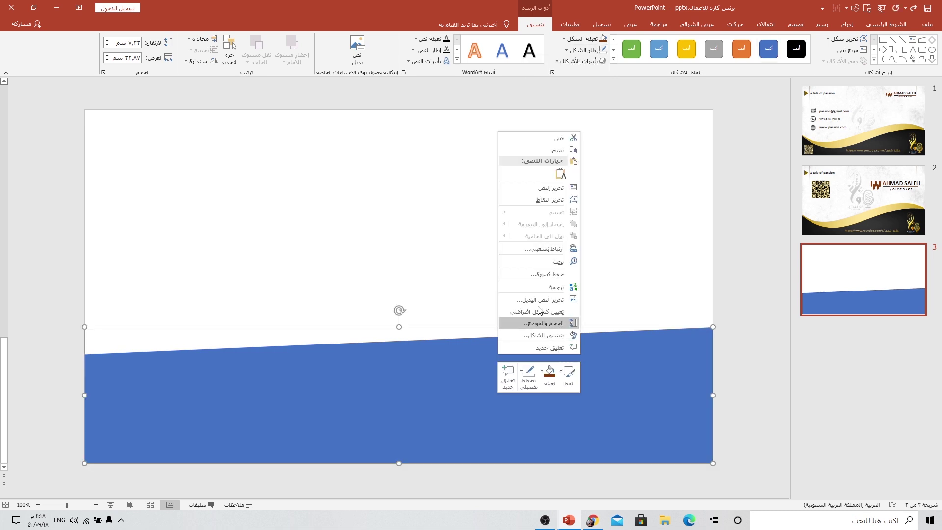
left_click(548, 200)
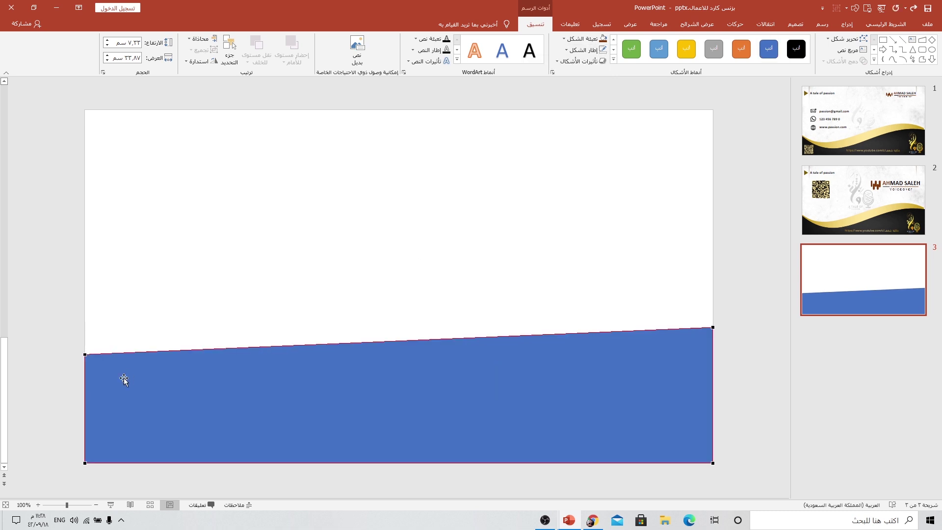
left_click(85, 354)
left_click_drag(293, 343, 287, 495)
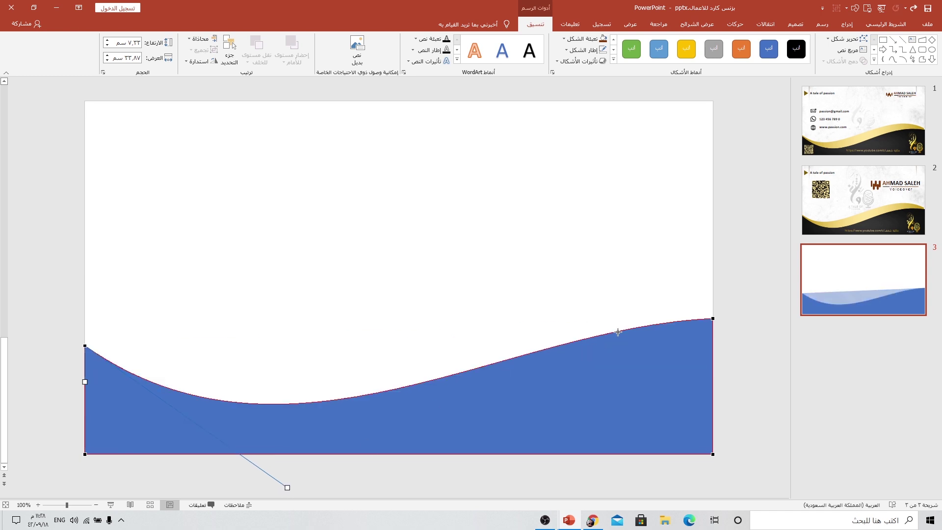
Bend the right end of the top edge so it forms a smooth wave
left_click(711, 318)
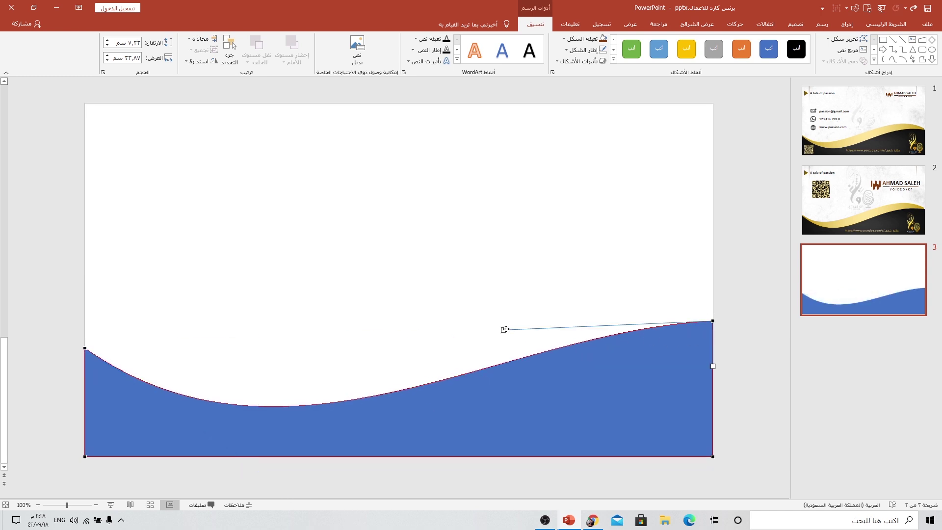
left_click_drag(509, 330, 418, 320)
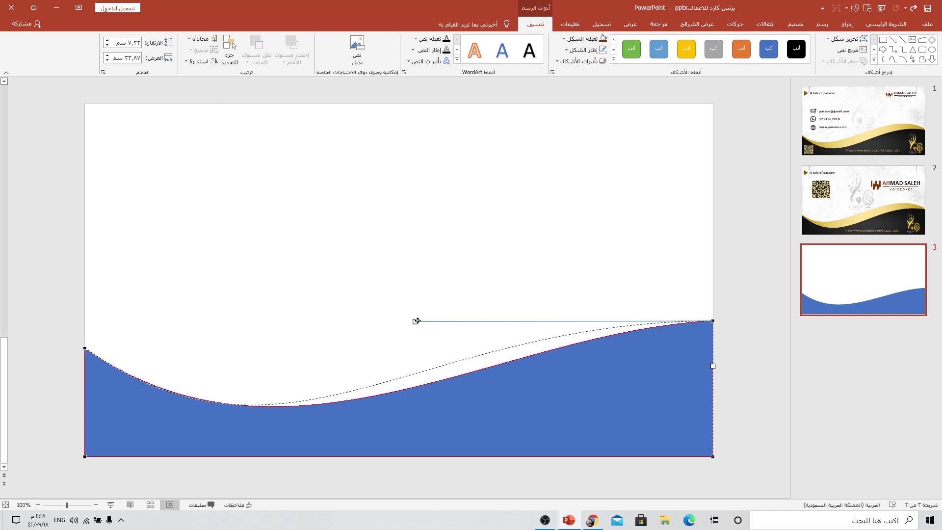
left_click_drag(417, 321, 416, 319)
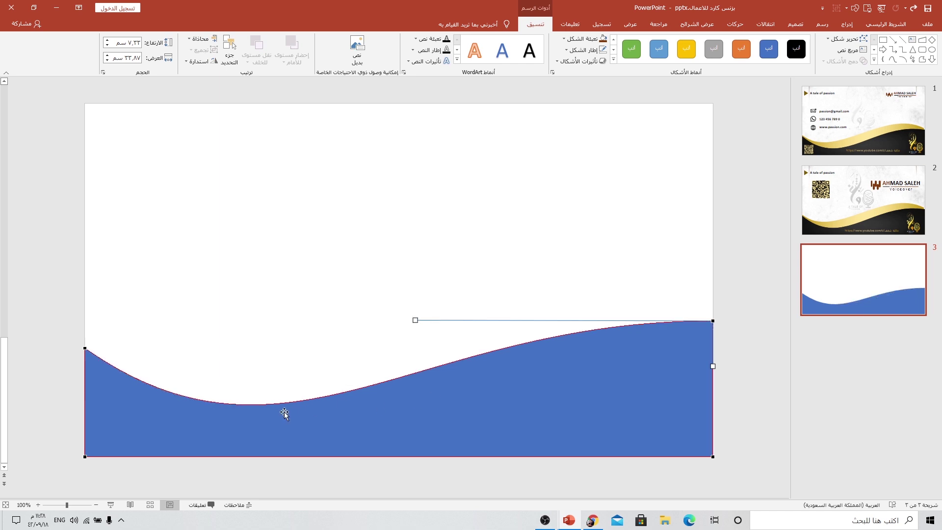
left_click(319, 287)
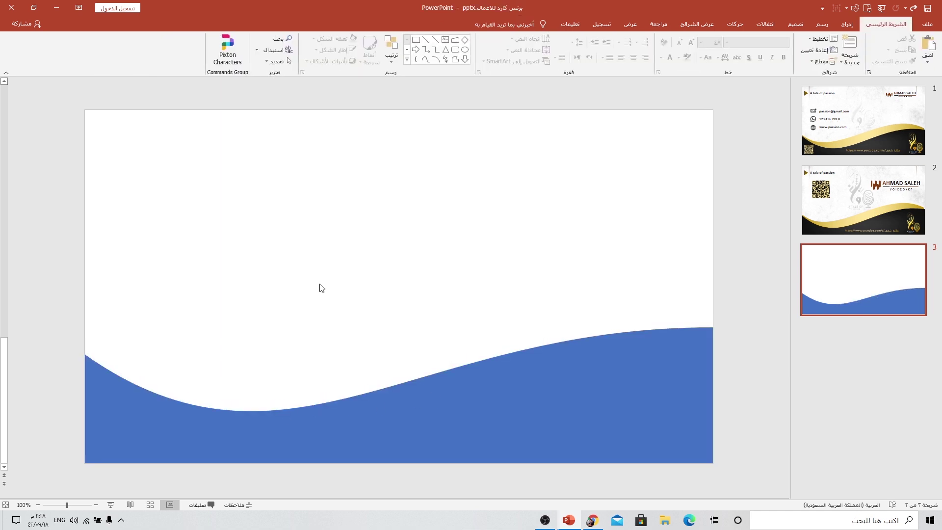
Duplicate the blue wave upward and fill the copy with gold
left_click(473, 410)
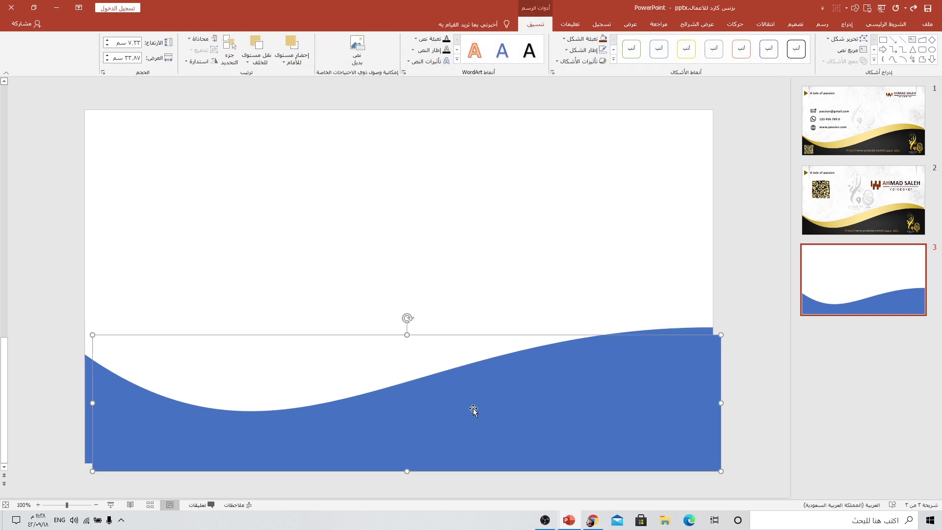
left_click_drag(475, 412, 501, 294)
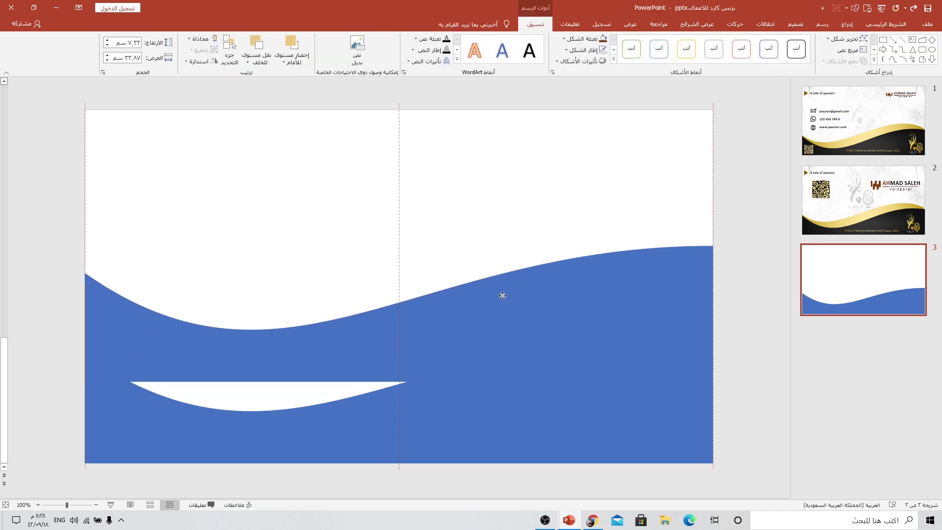
left_click(576, 39)
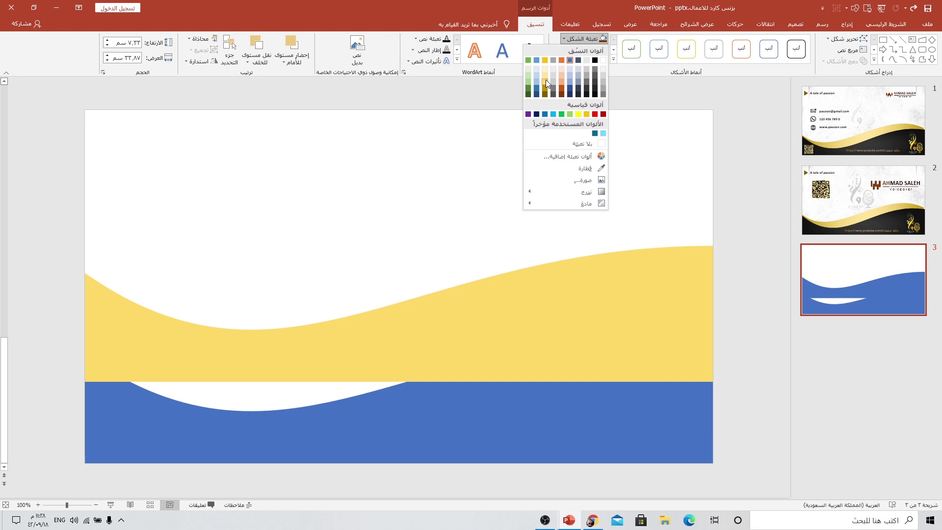
left_click(546, 80)
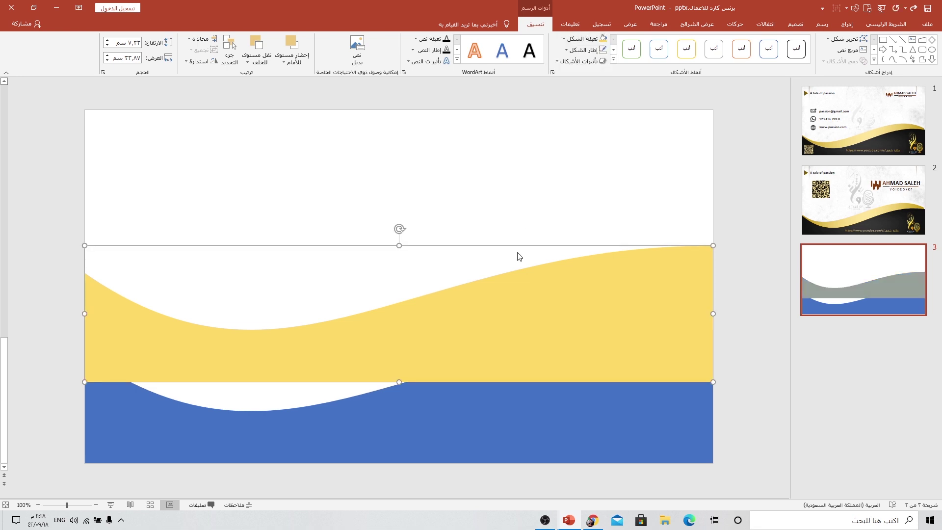
Send the gold wave behind the blue one, just above its top edge
left_click(248, 63)
left_click(240, 88)
left_click_drag(461, 320, 458, 374)
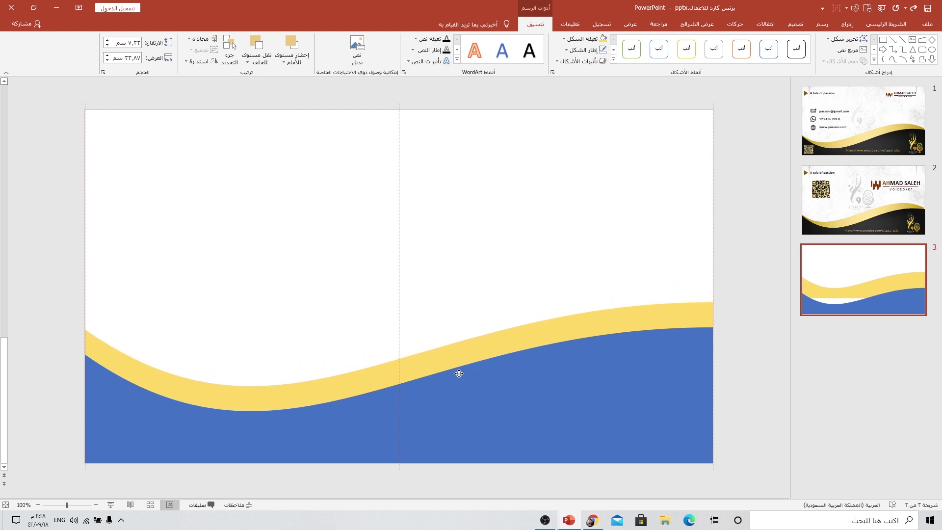
left_click_drag(459, 374, 459, 371)
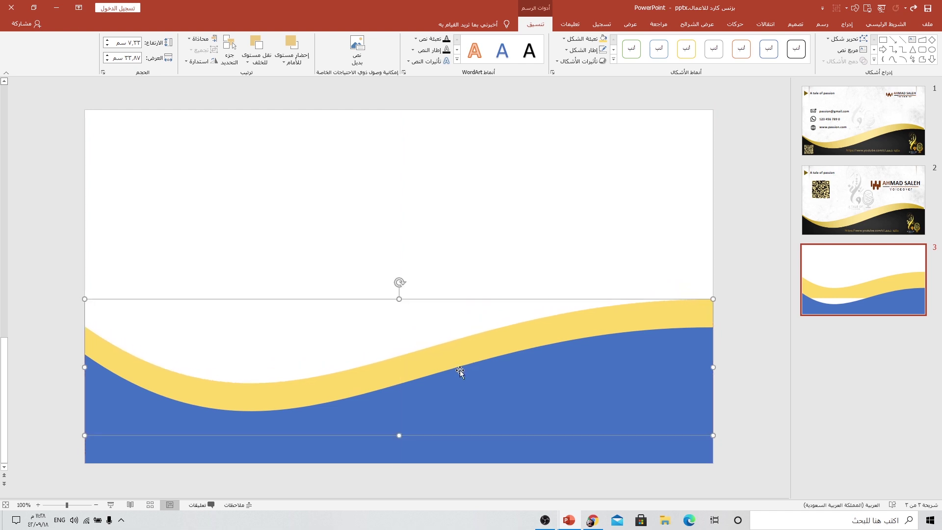
Edit the yellow wave's points, pulling both top corners onto the blue wave's edge and reshaping the curves
right_click(652, 310)
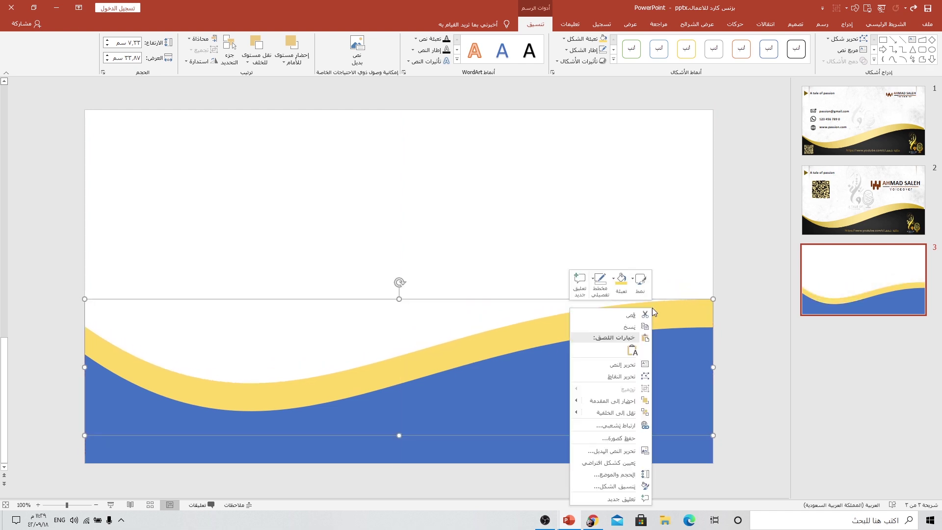
left_click(599, 377)
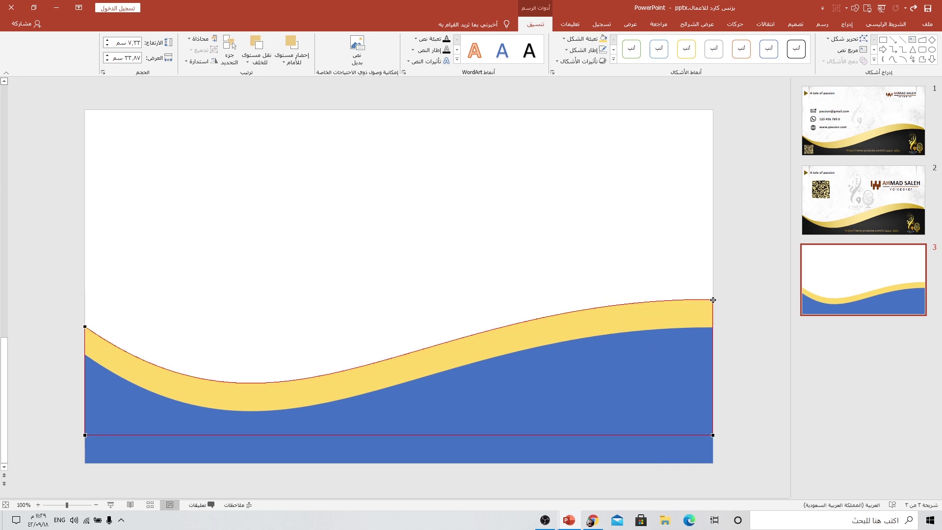
left_click_drag(712, 300, 704, 324)
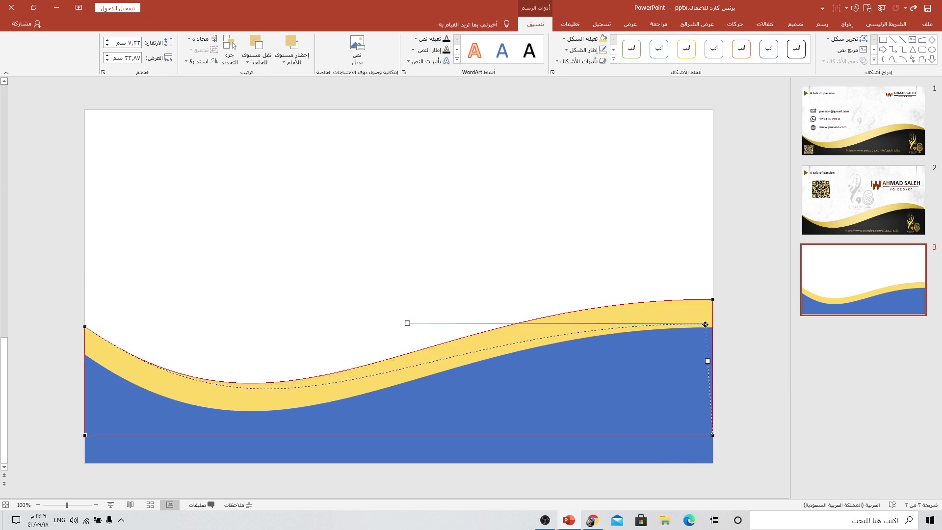
left_click_drag(705, 325, 704, 327)
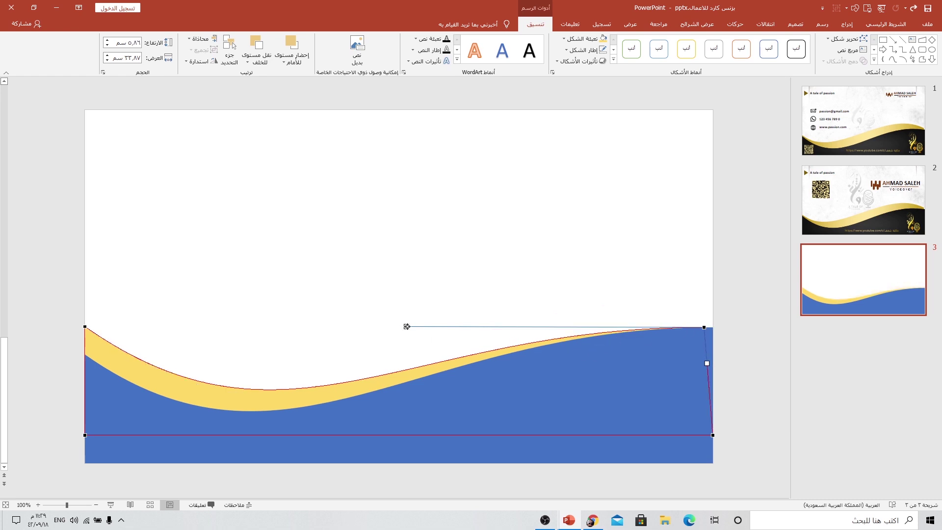
left_click_drag(406, 326, 439, 292)
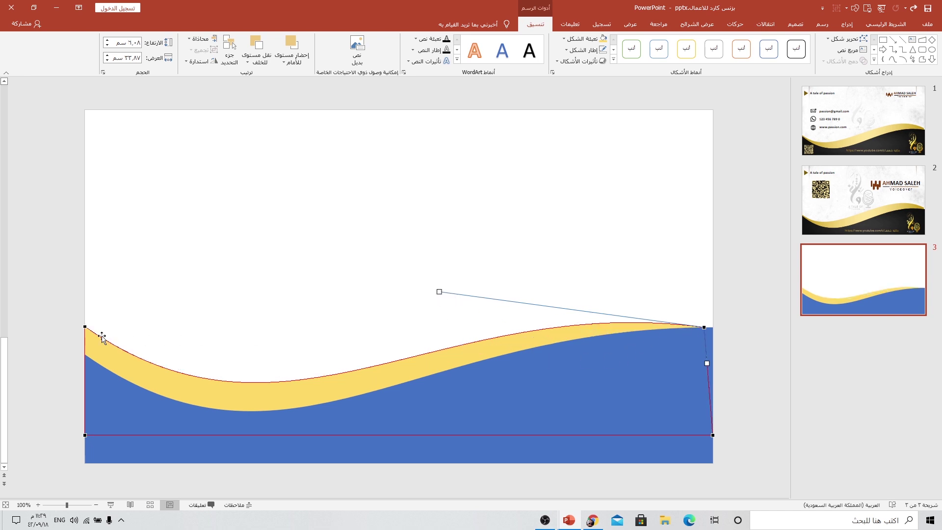
left_click_drag(84, 327, 88, 356)
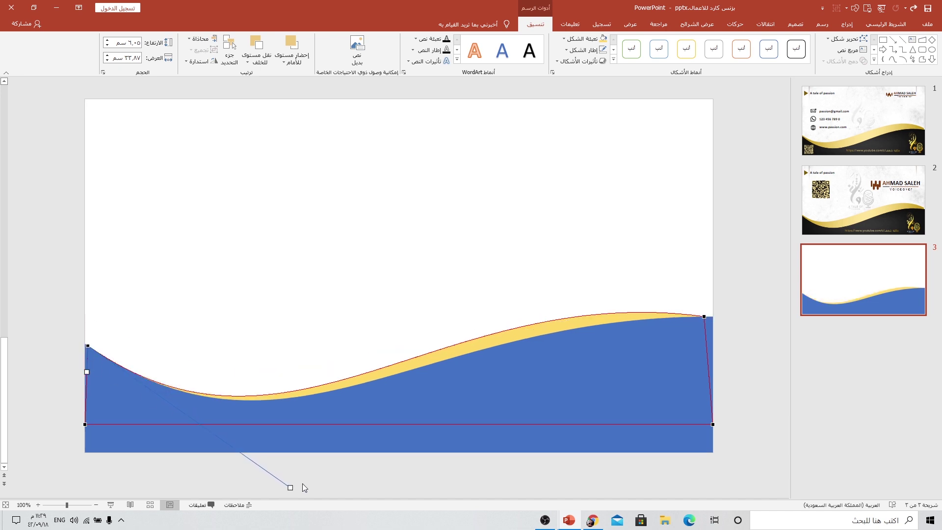
left_click_drag(290, 488, 268, 434)
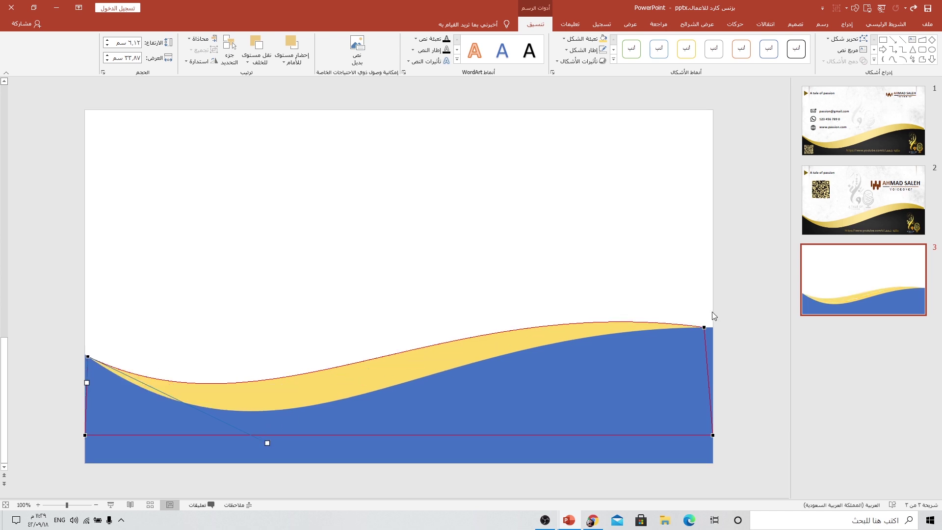
left_click(703, 330)
left_click(357, 286)
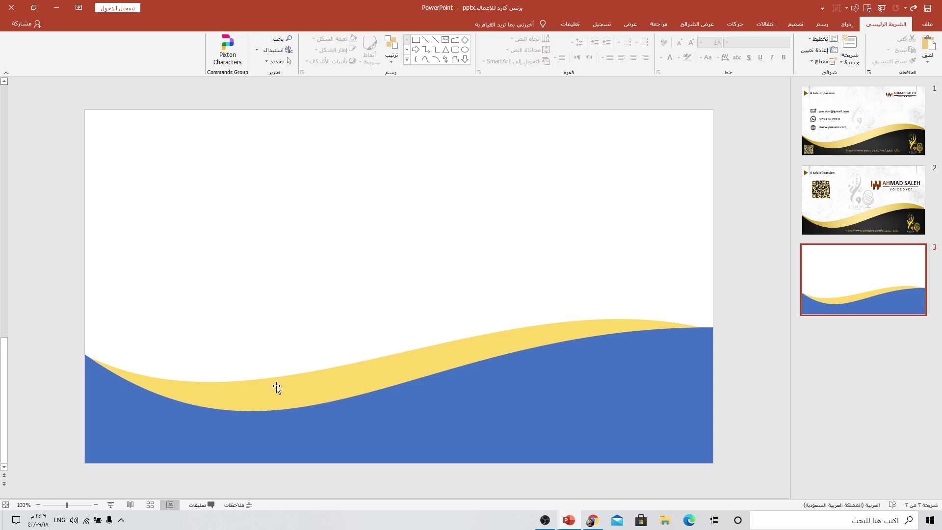
Apply an upward outer shadow preset to the blue wave
left_click(586, 389)
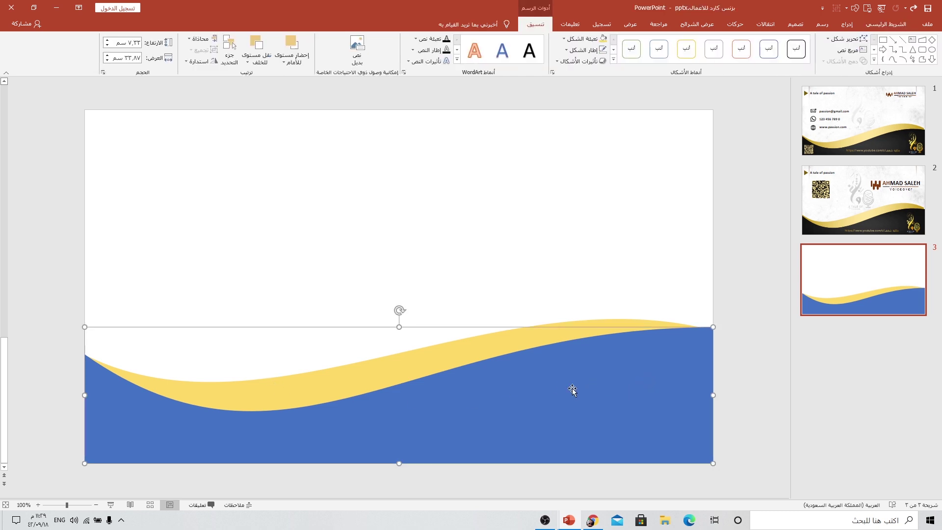
right_click(575, 388)
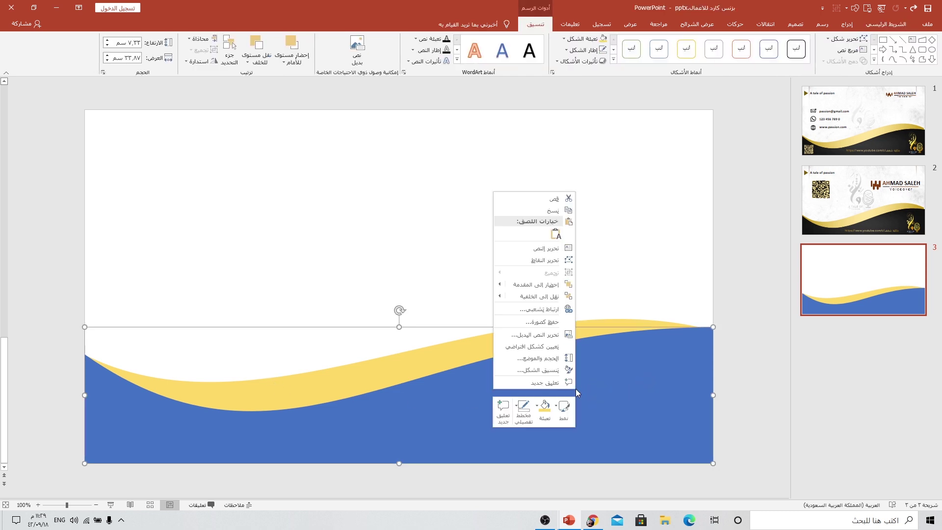
left_click(515, 375)
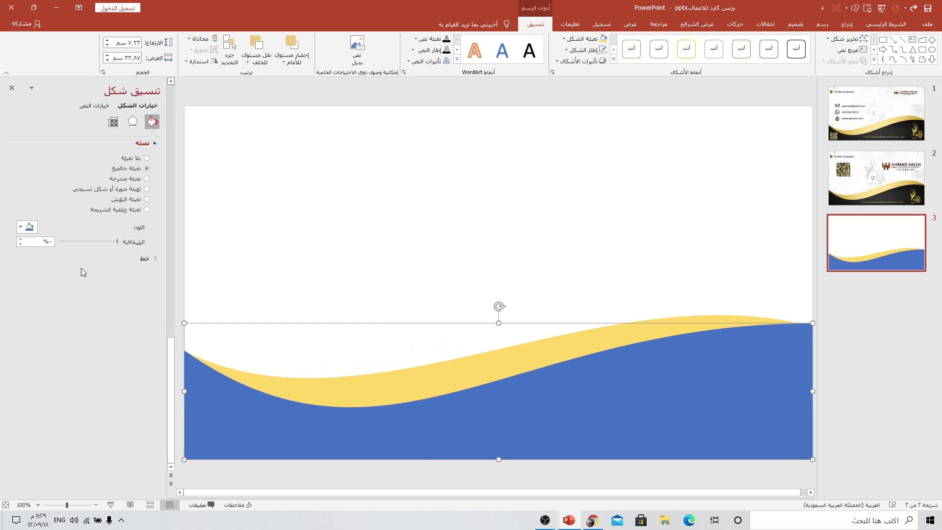
left_click(132, 121)
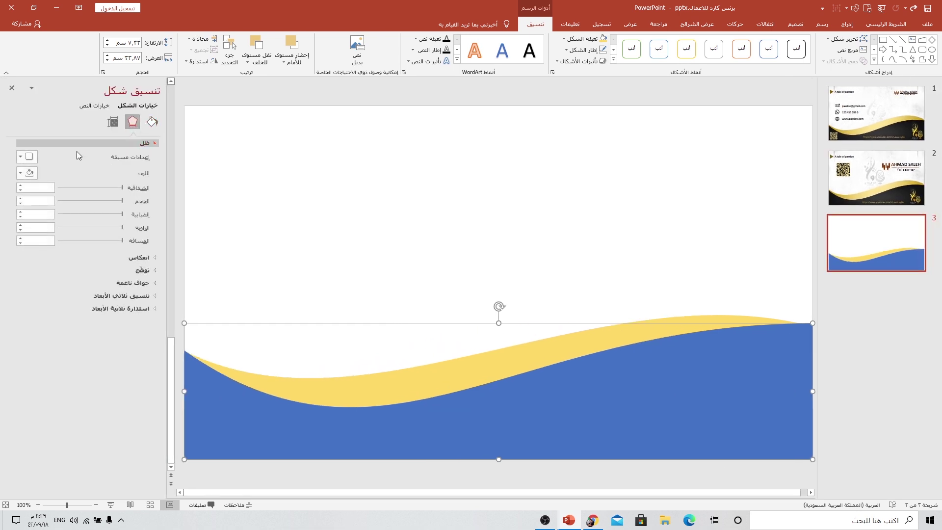
left_click(20, 156)
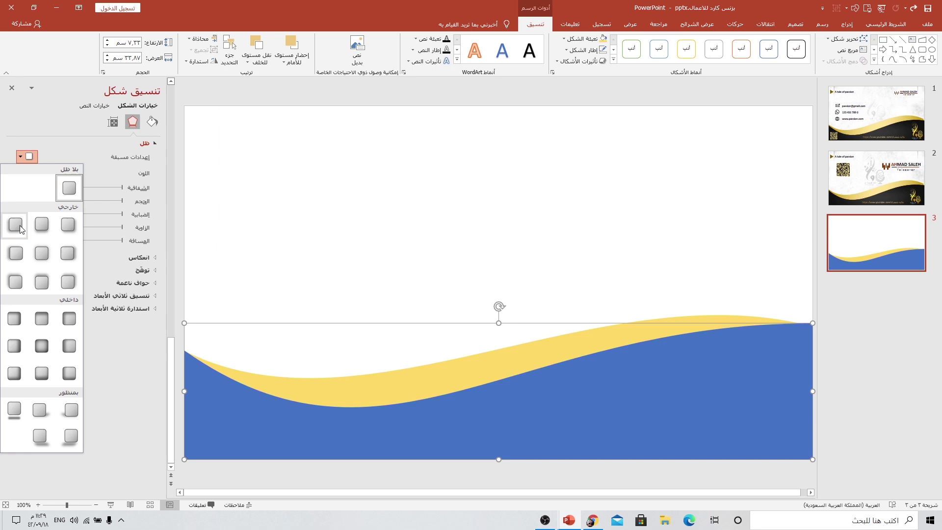
left_click(41, 282)
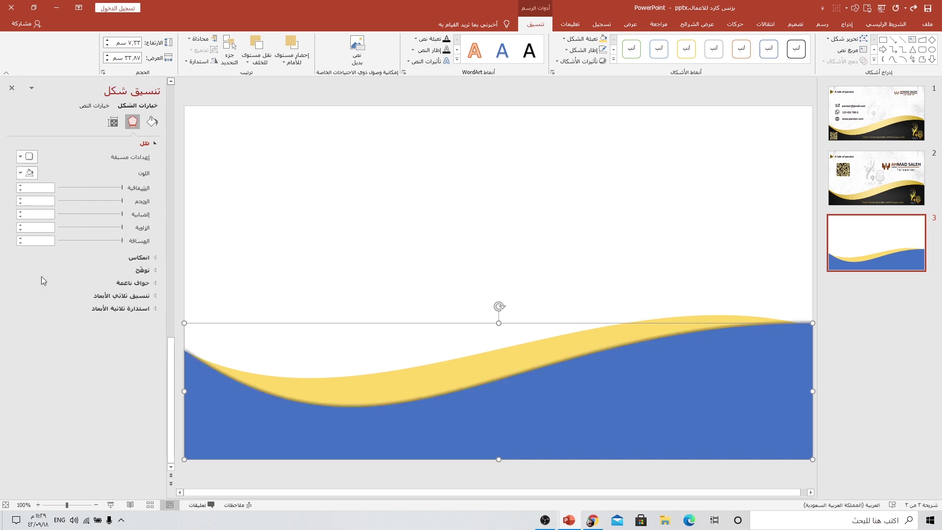
Make the shadow light-coloured, 0% transparency, with a 6 pt distance
left_click(30, 176)
left_click(81, 195)
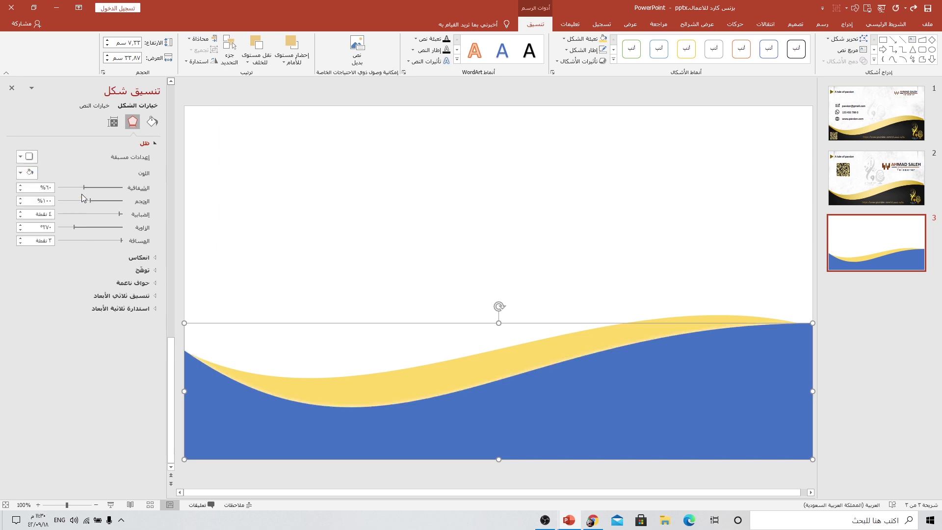
left_click_drag(86, 192, 124, 192)
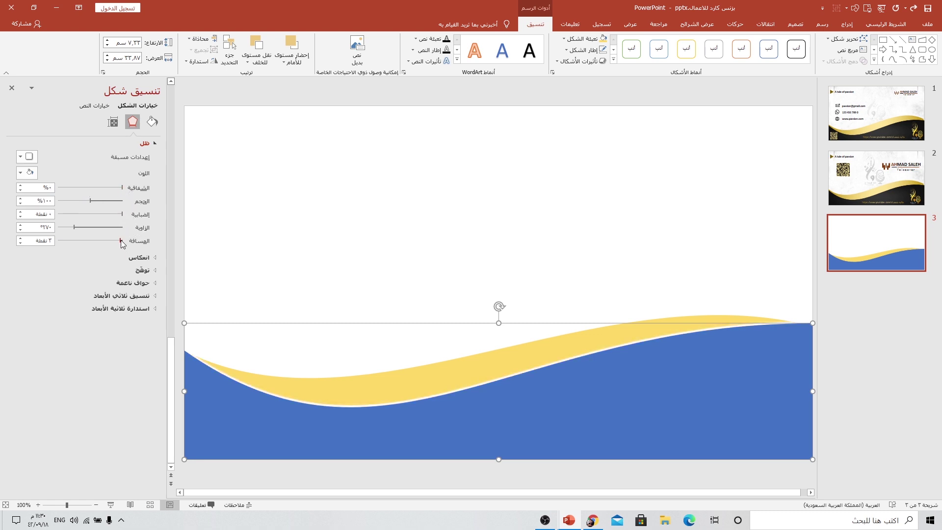
left_click_drag(121, 240, 120, 241)
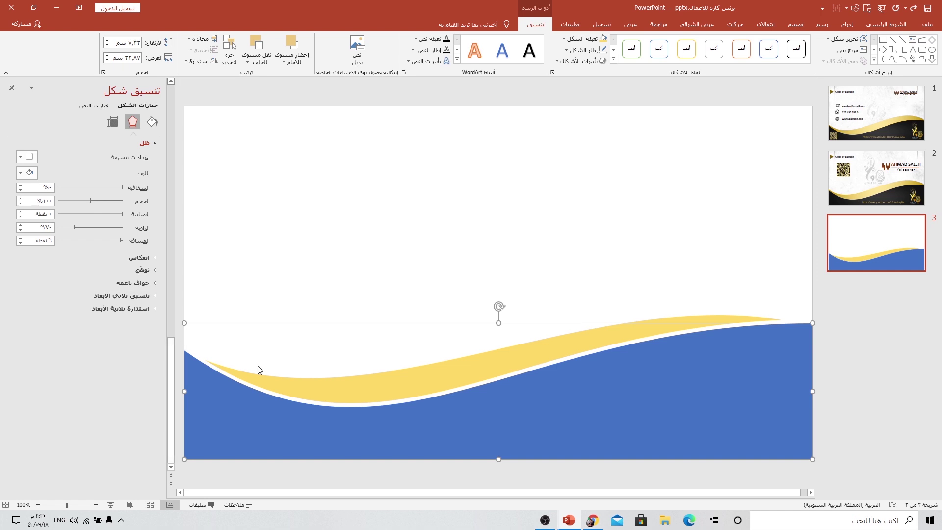
left_click(410, 380)
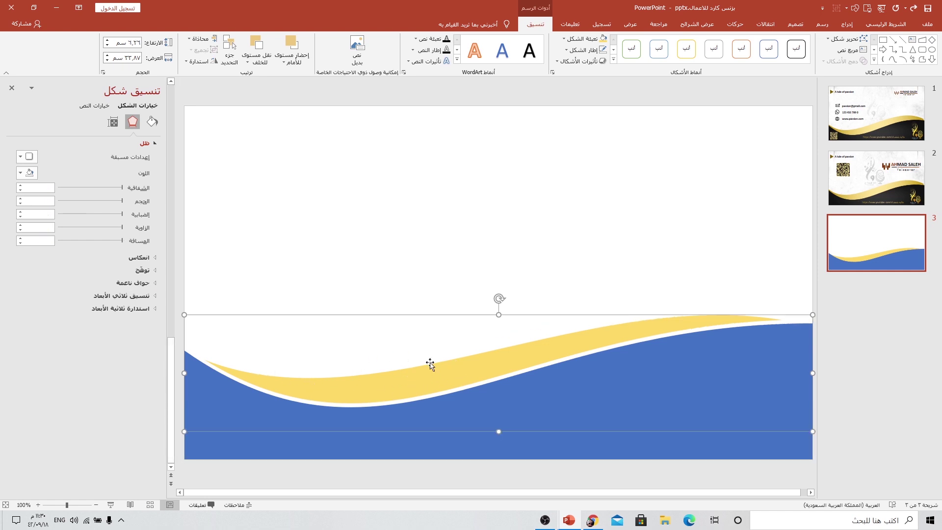
Give the yellow wave a gradient fill and make its right stop gold
left_click(152, 121)
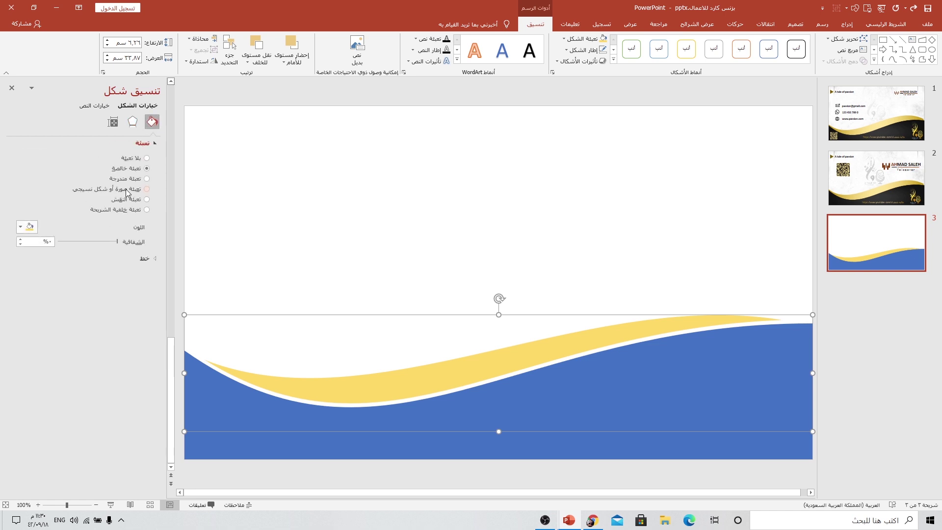
left_click(130, 179)
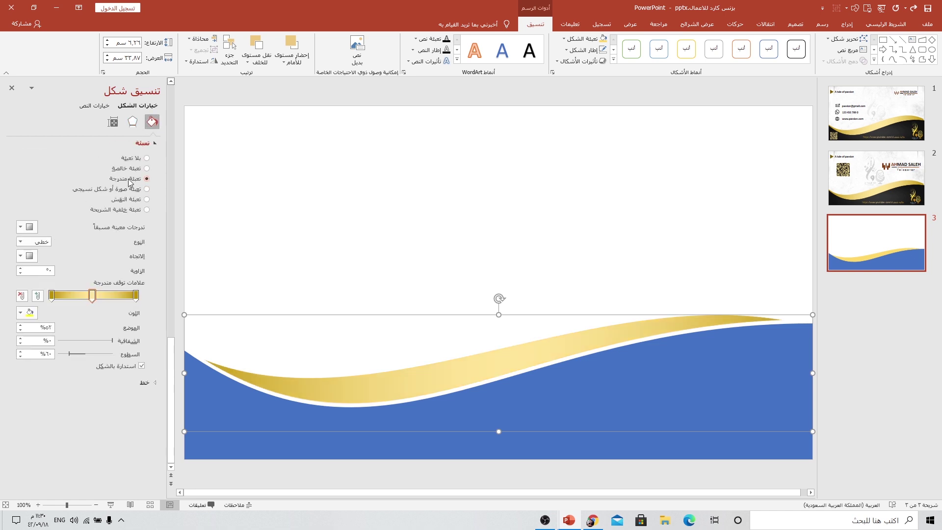
left_click(51, 294)
left_click(136, 295)
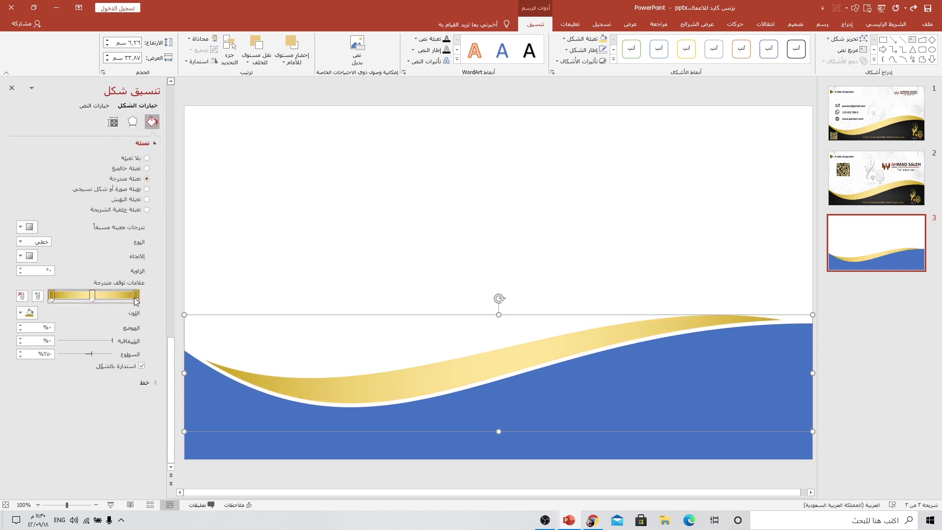
left_click(34, 314)
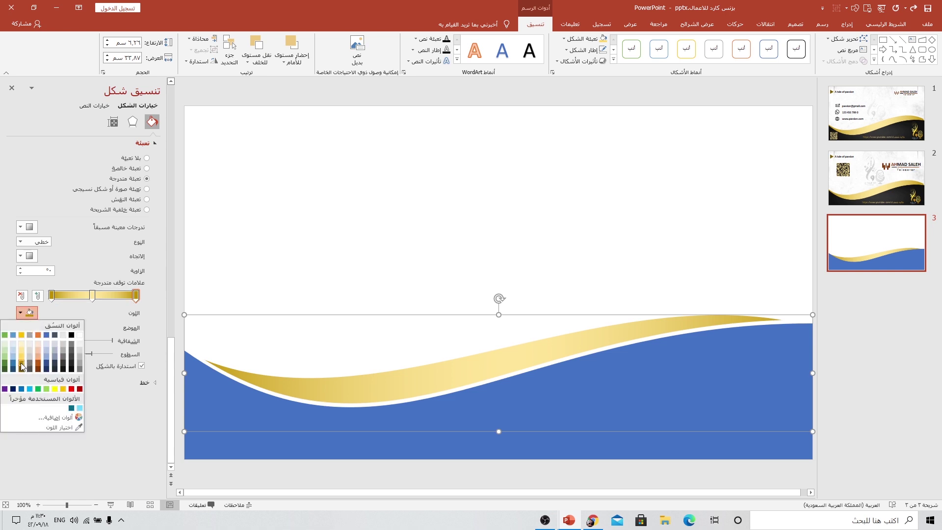
left_click(22, 367)
Set the middle and left gradient stops to gold shades
left_click(93, 295)
left_click(28, 313)
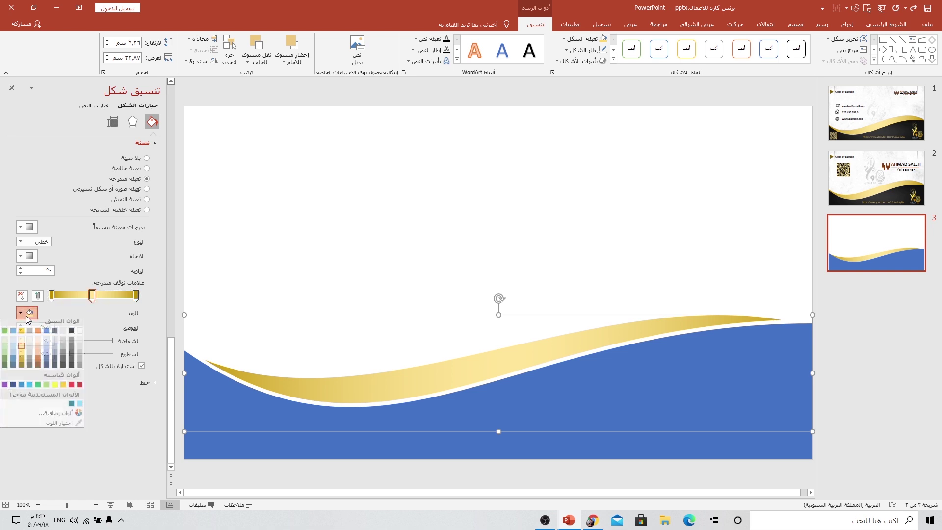
left_click(21, 349)
left_click(51, 294)
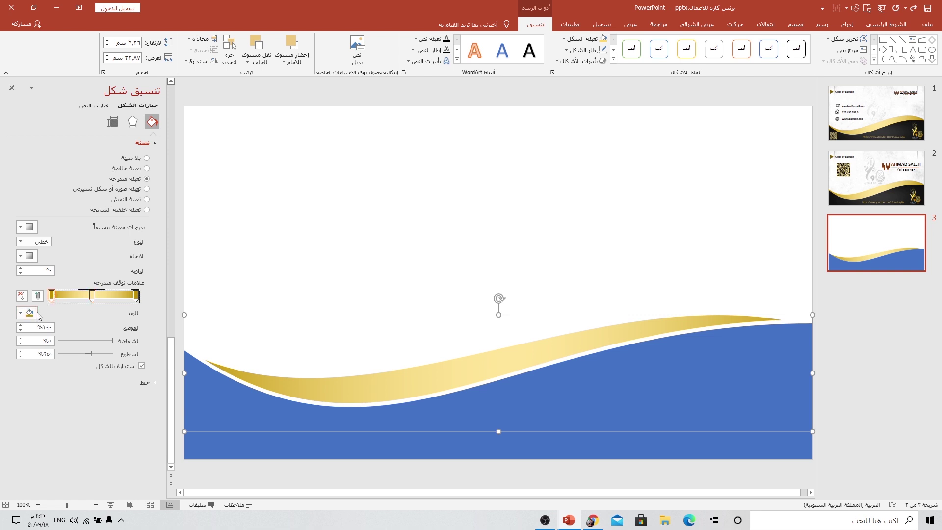
left_click(29, 314)
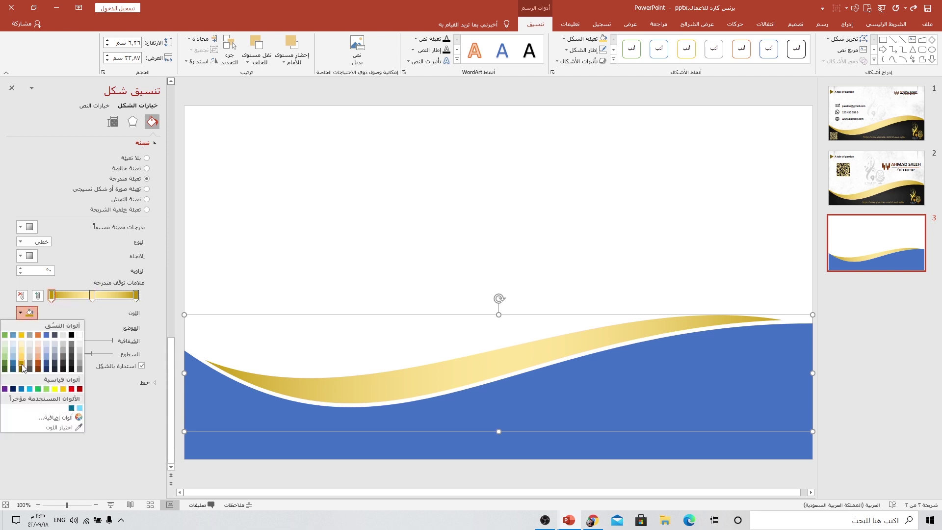
left_click(21, 363)
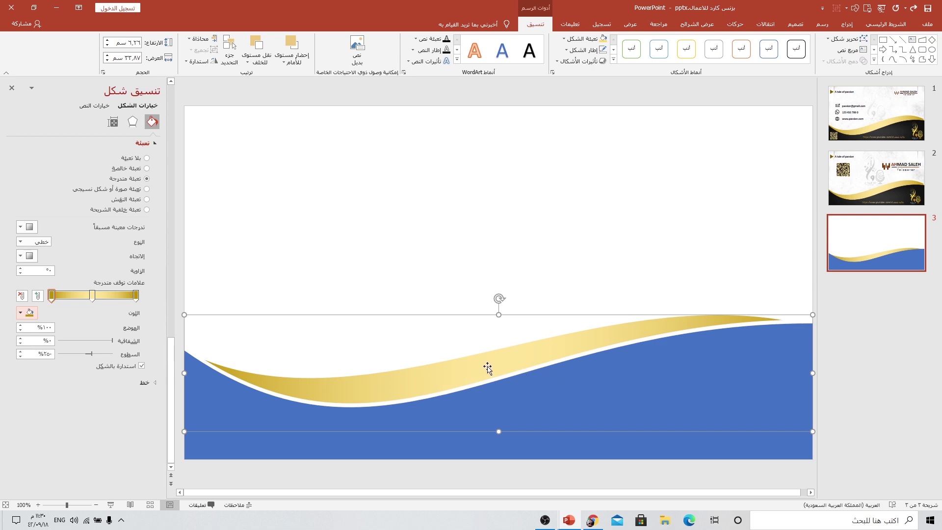
left_click(379, 439)
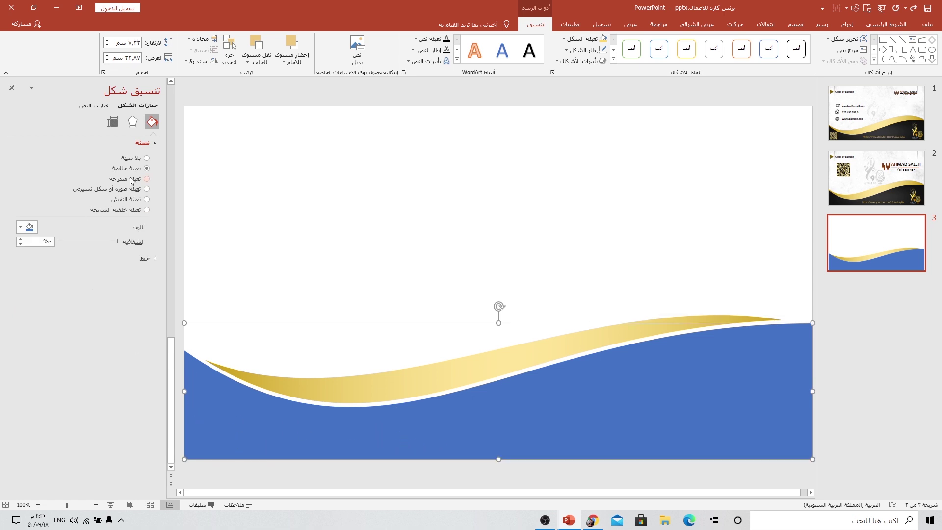
Fill the lower wave with the Background Green.jpg picture from the خلفيات folder
left_click(146, 189)
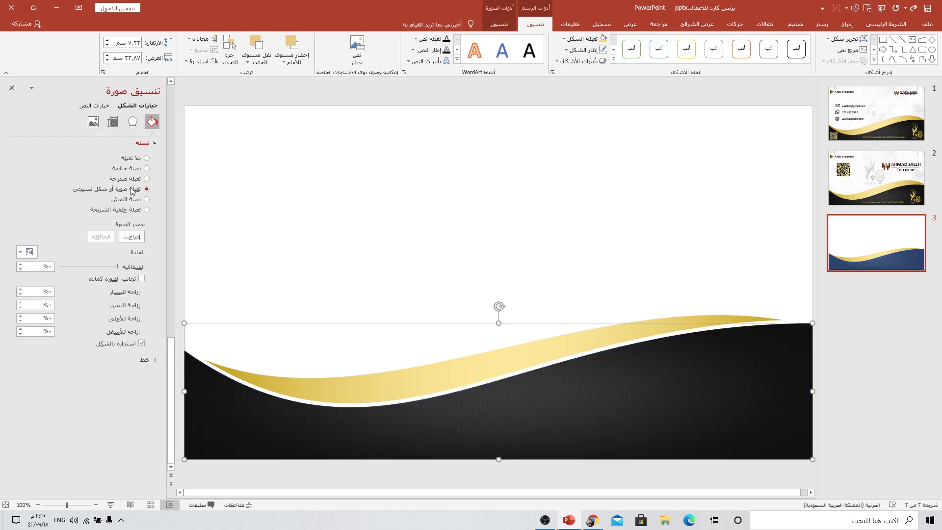
left_click(133, 237)
left_click(608, 234)
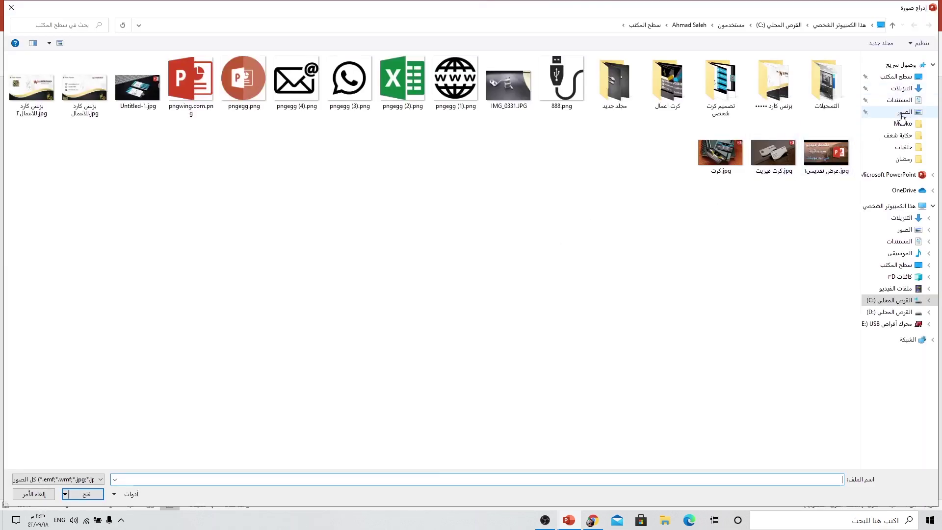
left_click(881, 147)
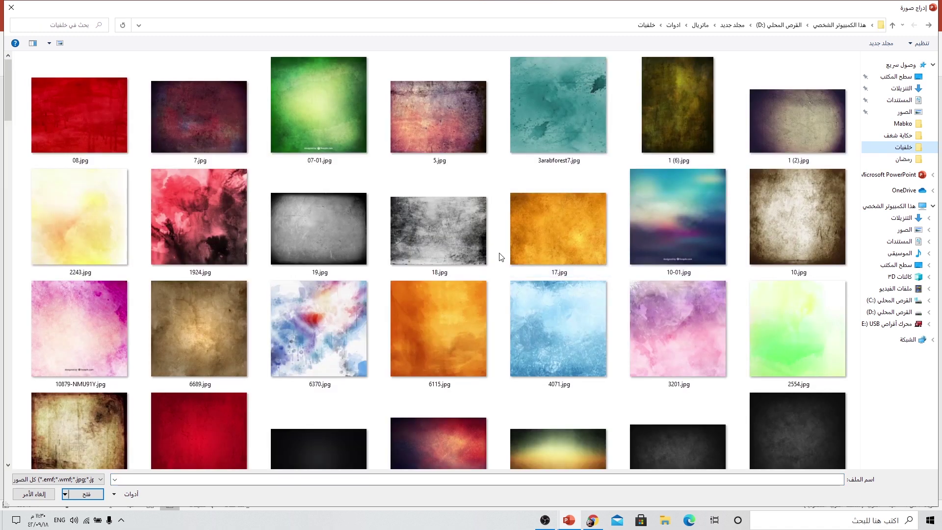
scroll(467, 301, "down", 3)
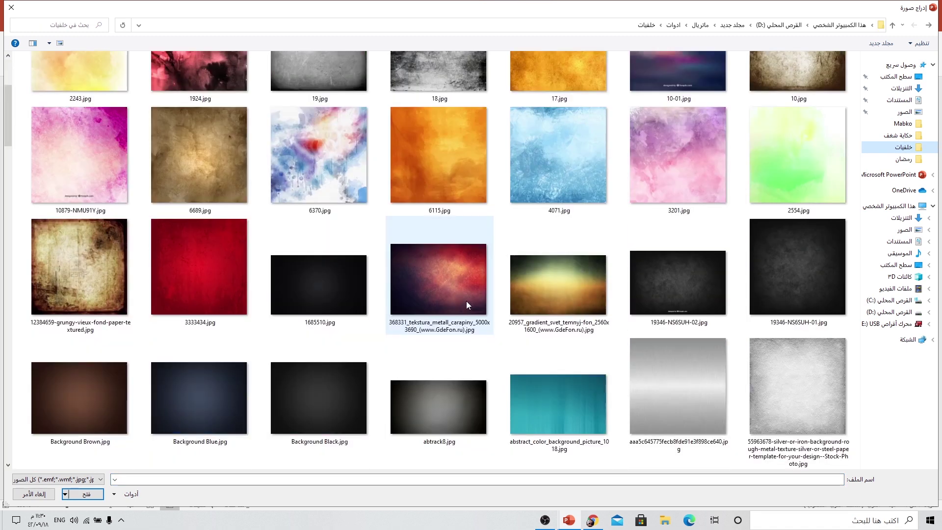
scroll(466, 301, "down", 4)
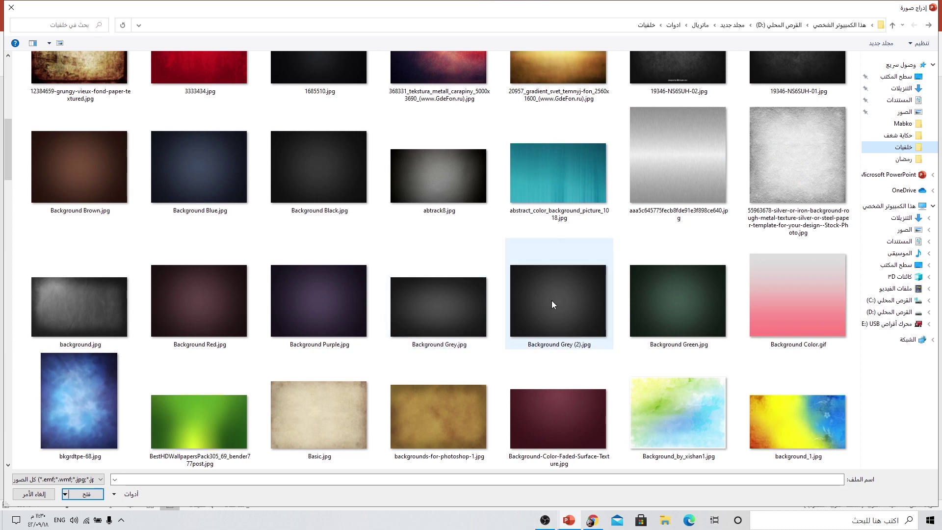
left_click(663, 302)
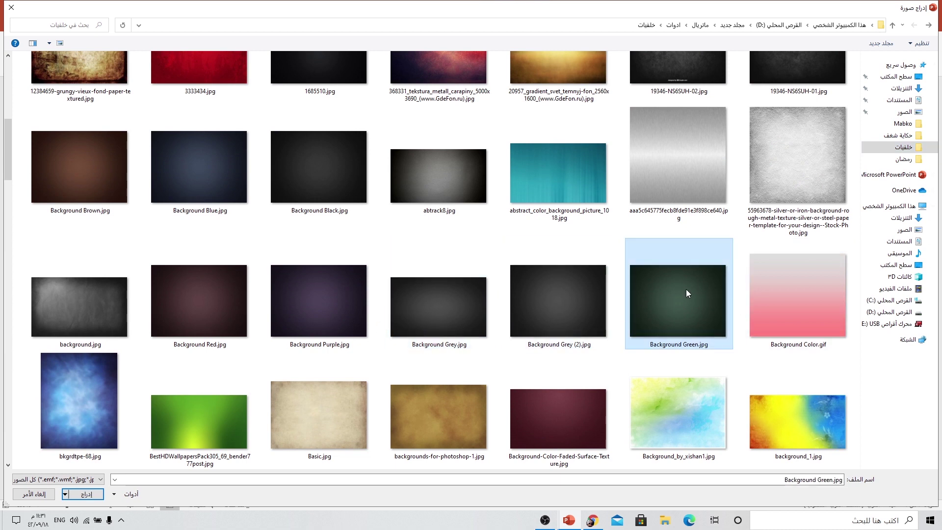
left_click(93, 494)
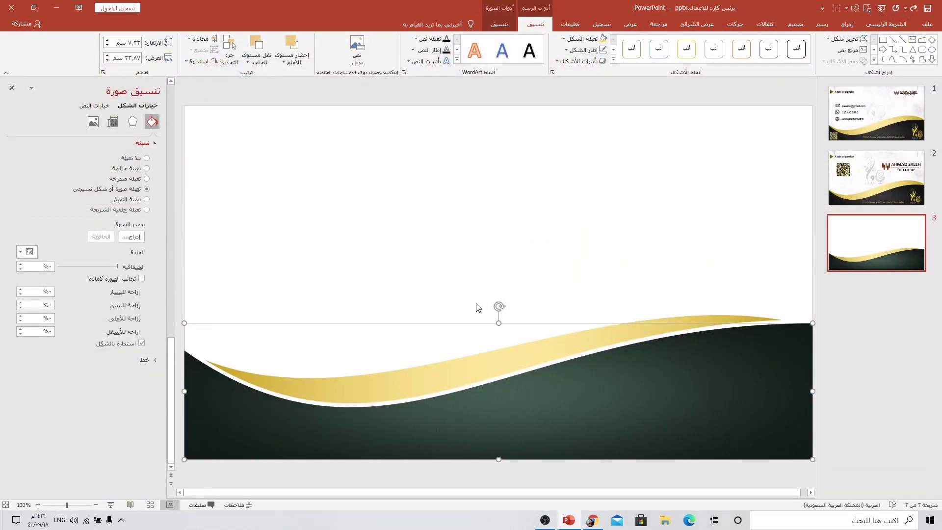
Set slide 3's background to a picture fill using Laura_My_Heart_papier3.jpg
left_click(507, 196)
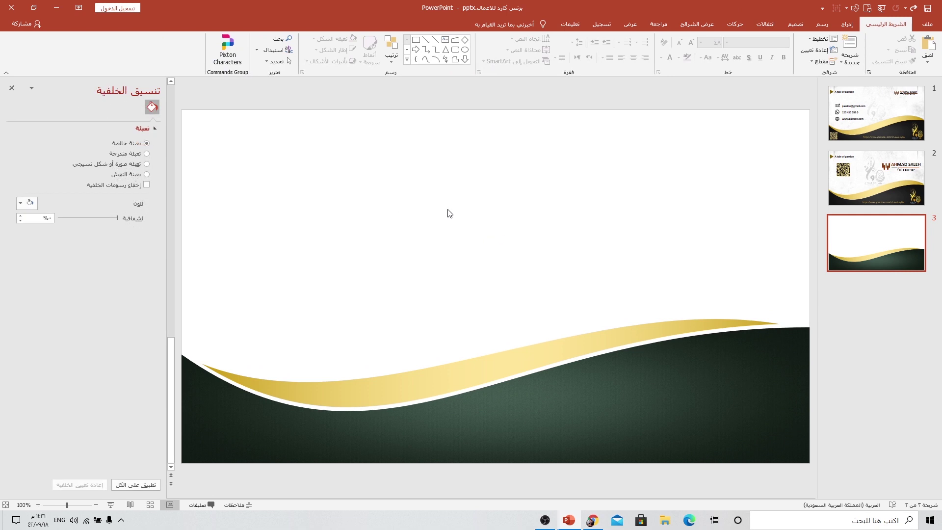
left_click(128, 164)
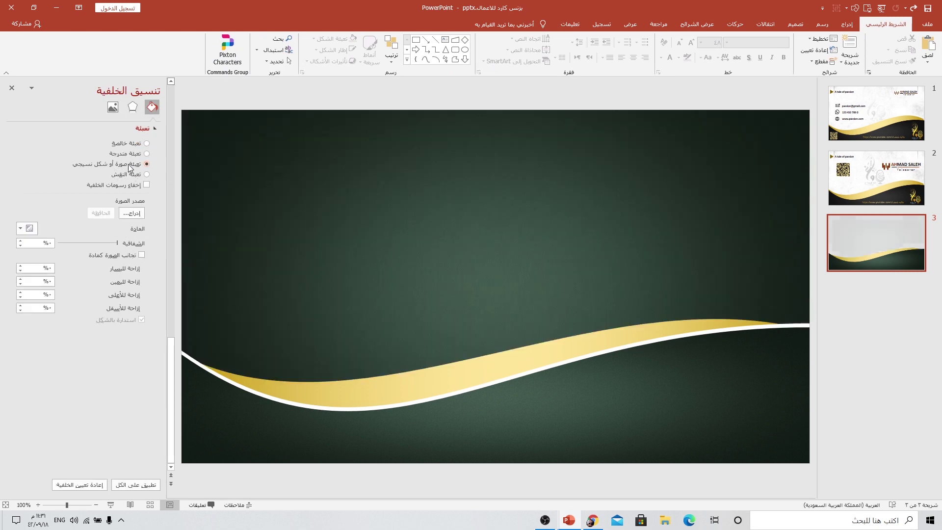
left_click(132, 213)
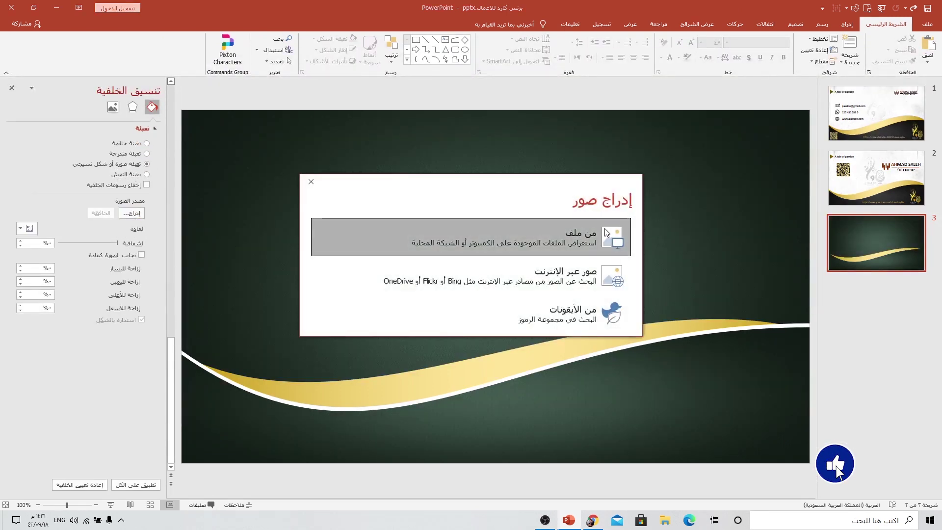
left_click(503, 231)
scroll(487, 278, "down", 10)
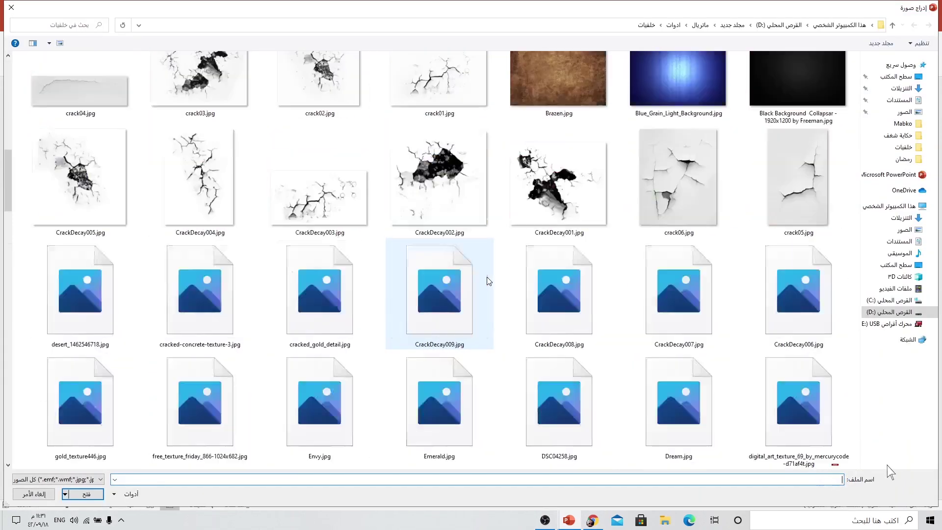
scroll(487, 278, "down", 5)
scroll(487, 277, "down", 5)
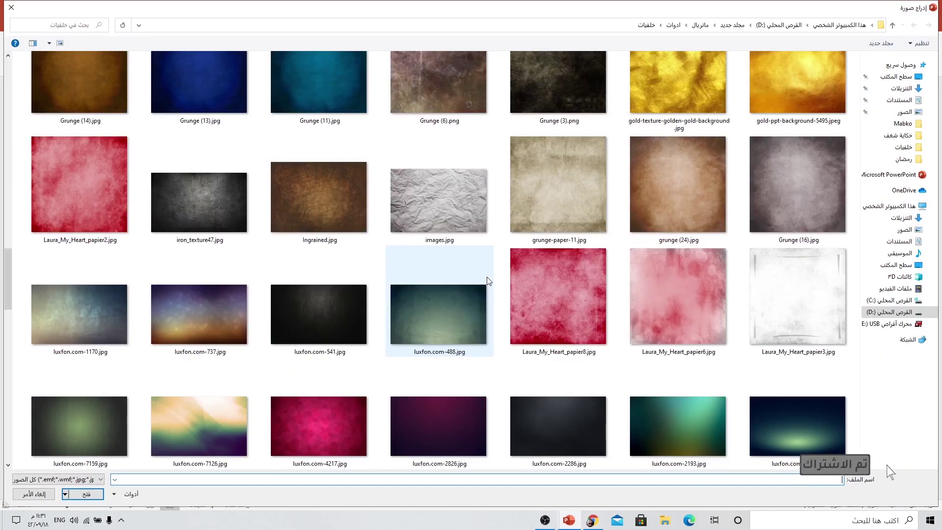
scroll(813, 277, "down", 3)
left_click(794, 109)
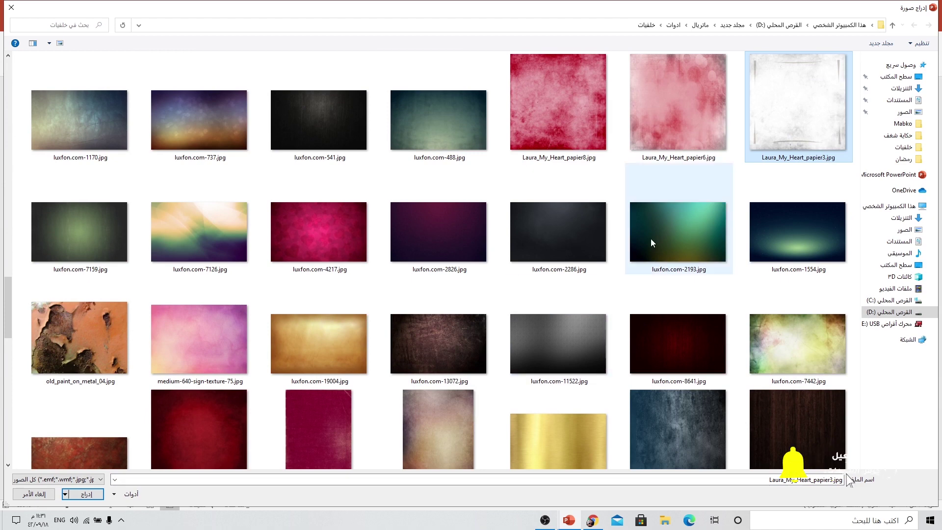
left_click(87, 495)
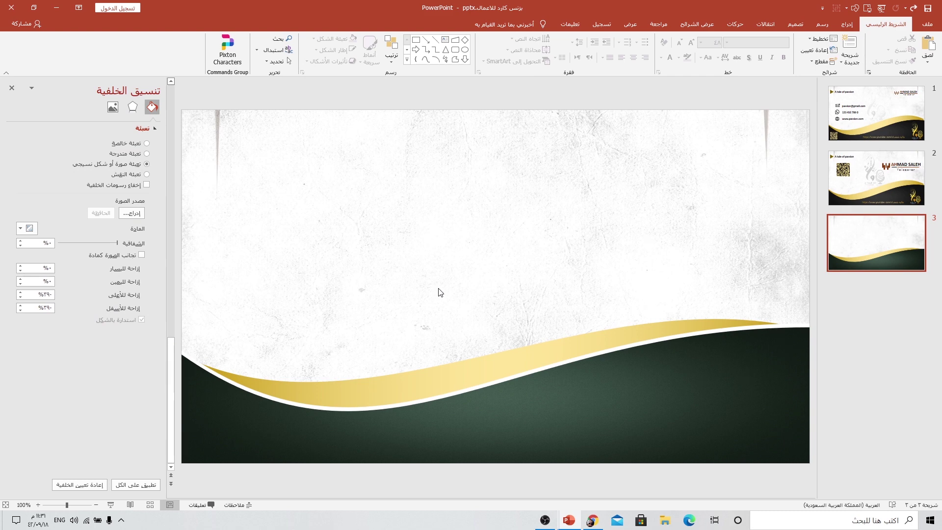
Copy the gold logo from slide 1 to slide 3's bottom-right
key("Home")
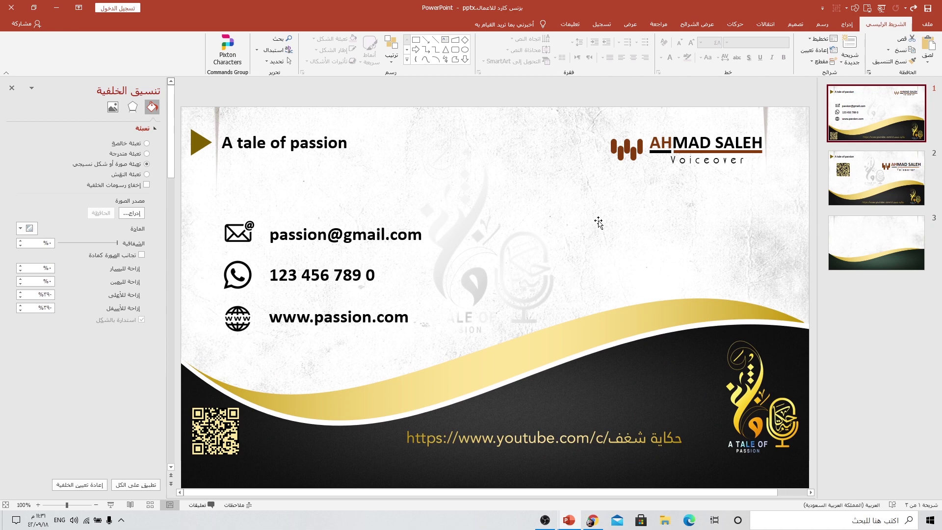
left_click(743, 400)
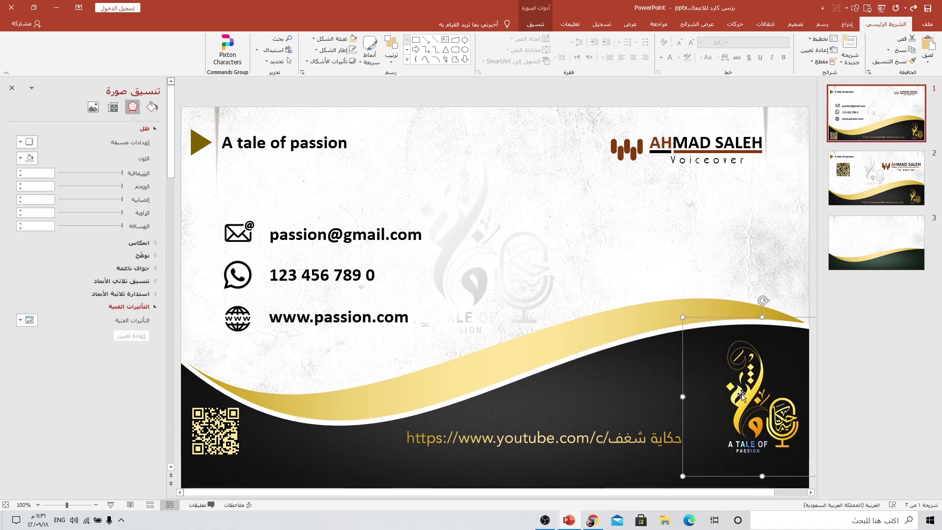
left_click(884, 252)
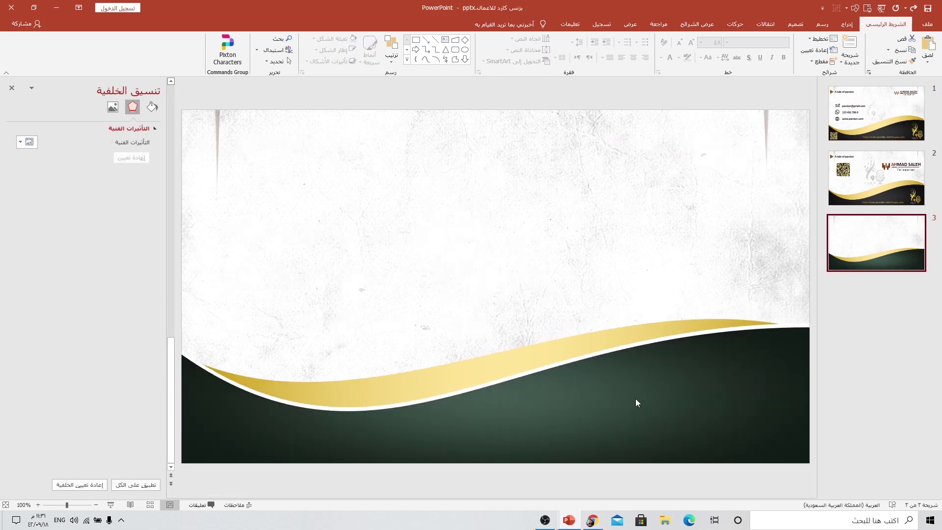
left_click_drag(635, 398, 635, 398)
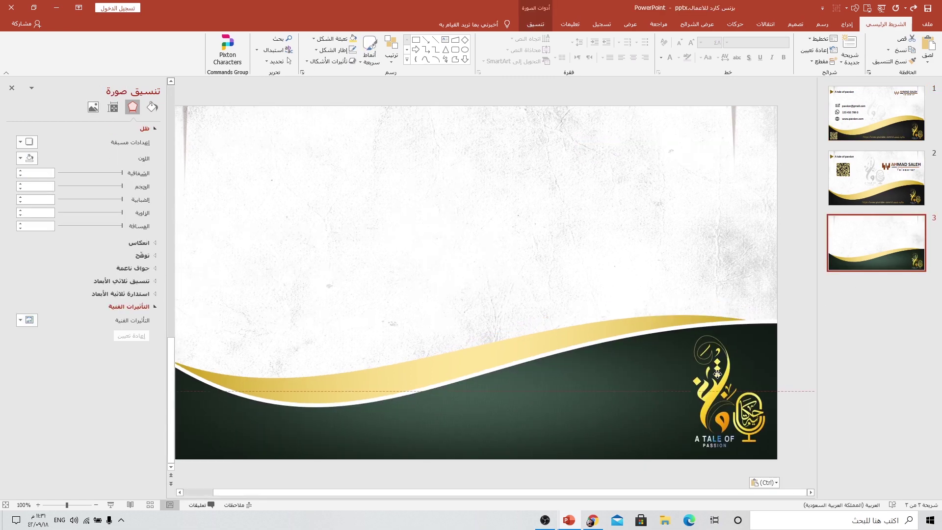
Paste the YouTube link from slide 2 onto slide 3's dark wave beside the logo
left_click(876, 178)
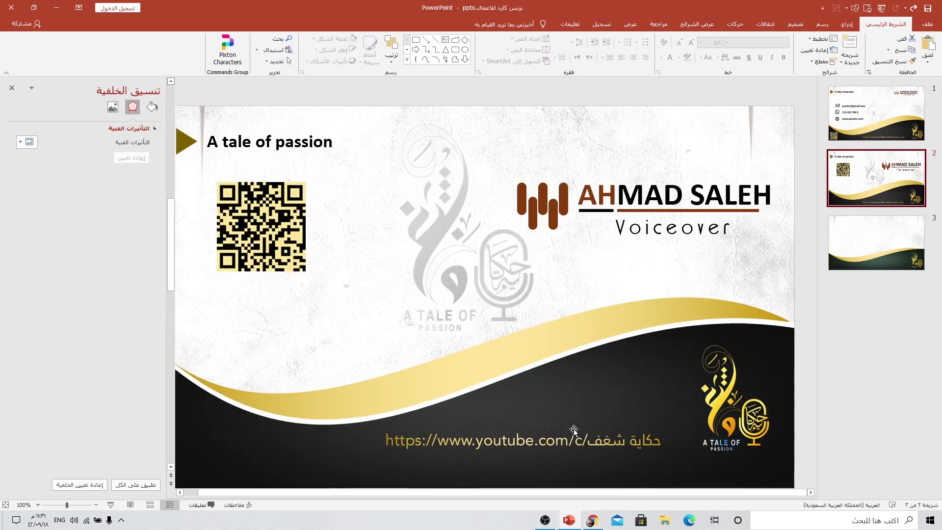
left_click(584, 431)
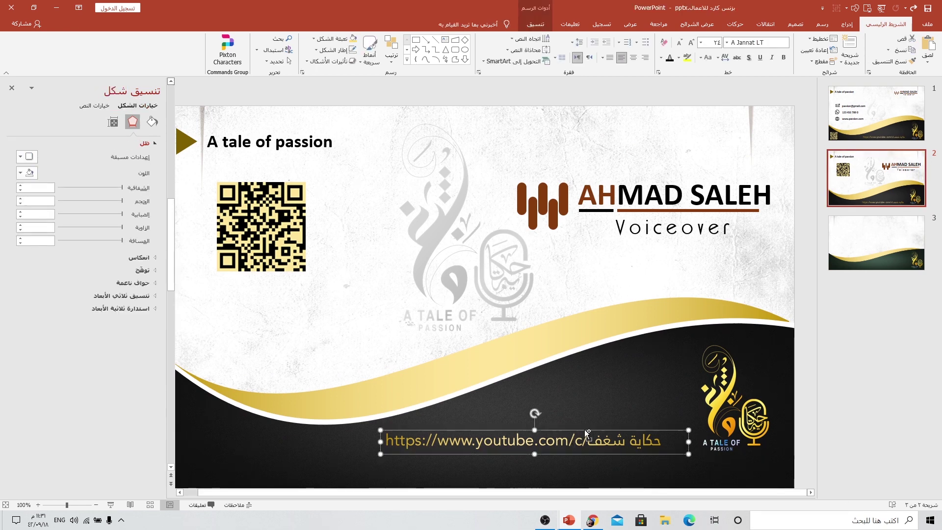
left_click(863, 245)
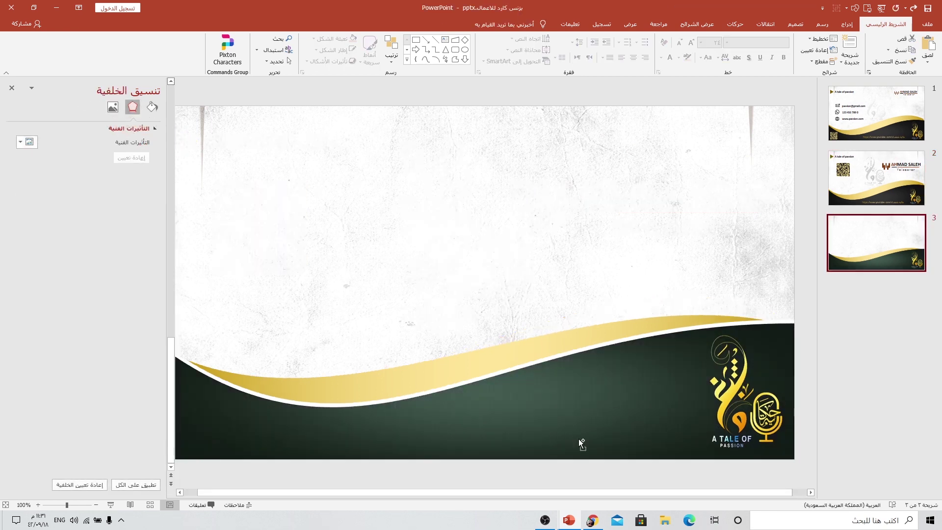
key("ctrl+v")
left_click_drag(592, 430, 630, 413)
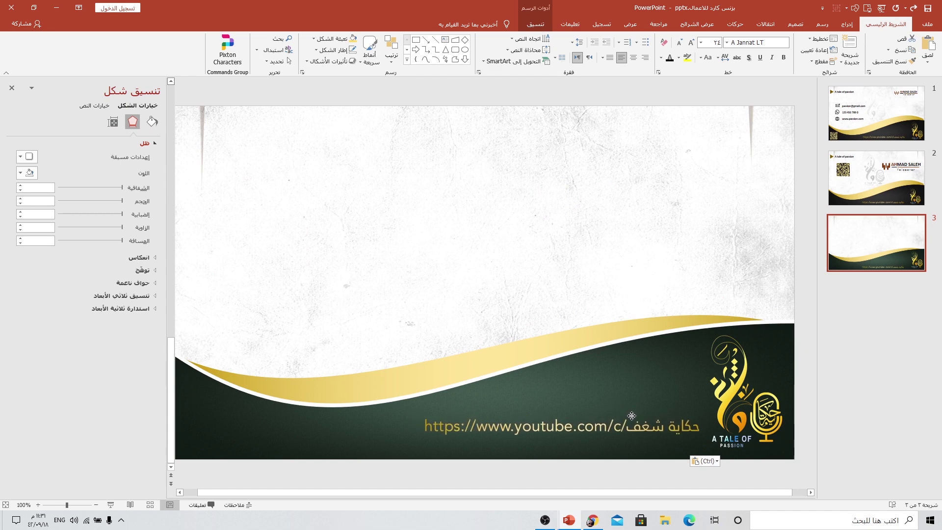
left_click_drag(630, 413, 631, 418)
triple_click(563, 431)
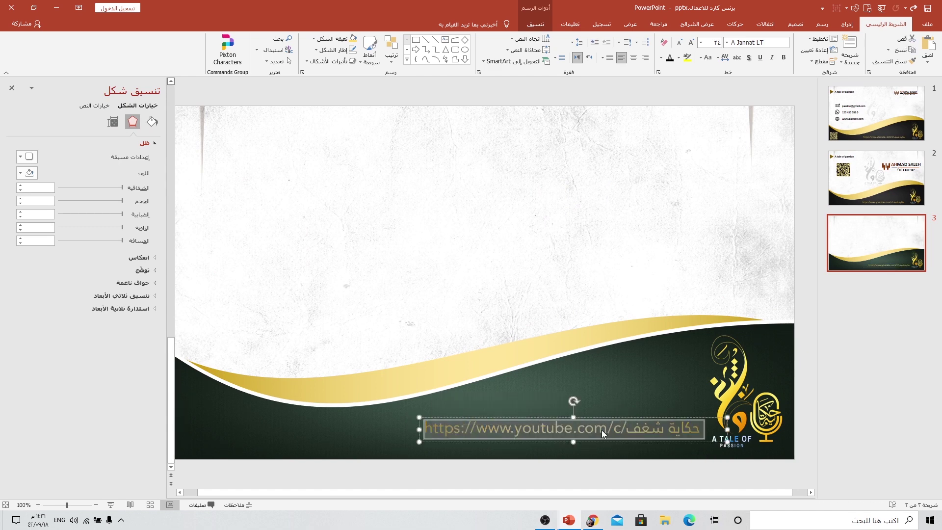
left_click(545, 428)
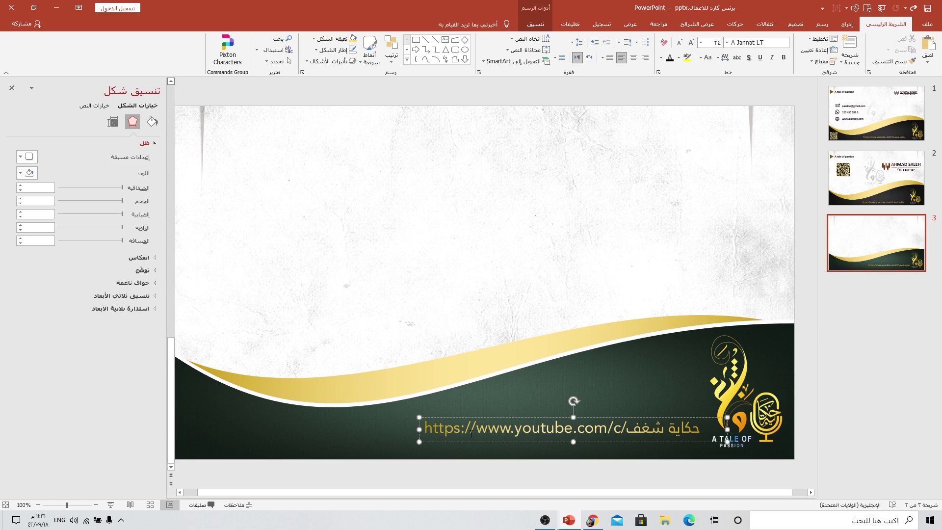
left_click(510, 417)
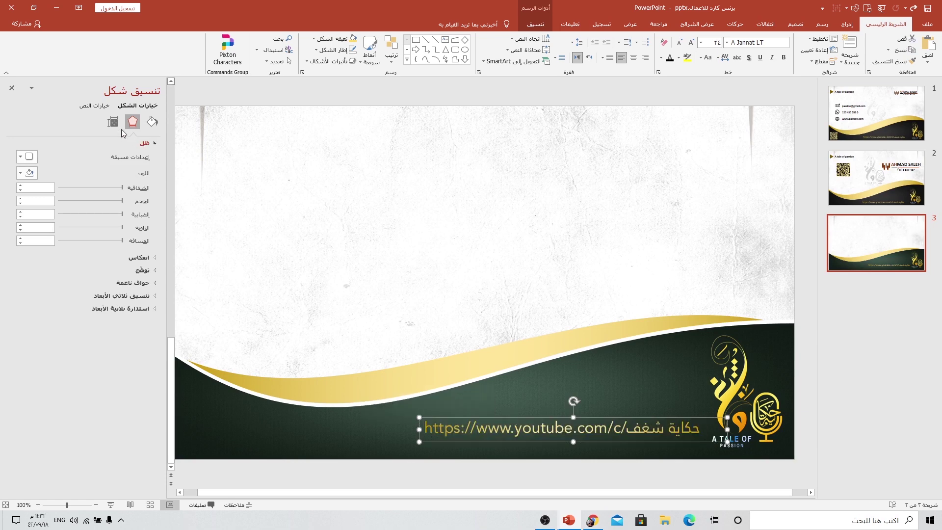
Review the URL's gradient text fill, then select slide 1's gold triangle marker
left_click(96, 106)
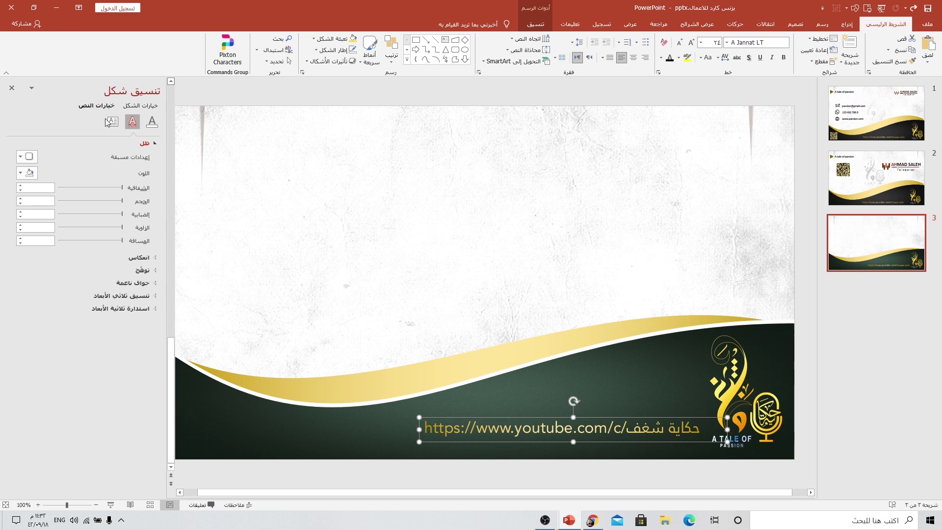
left_click(152, 124)
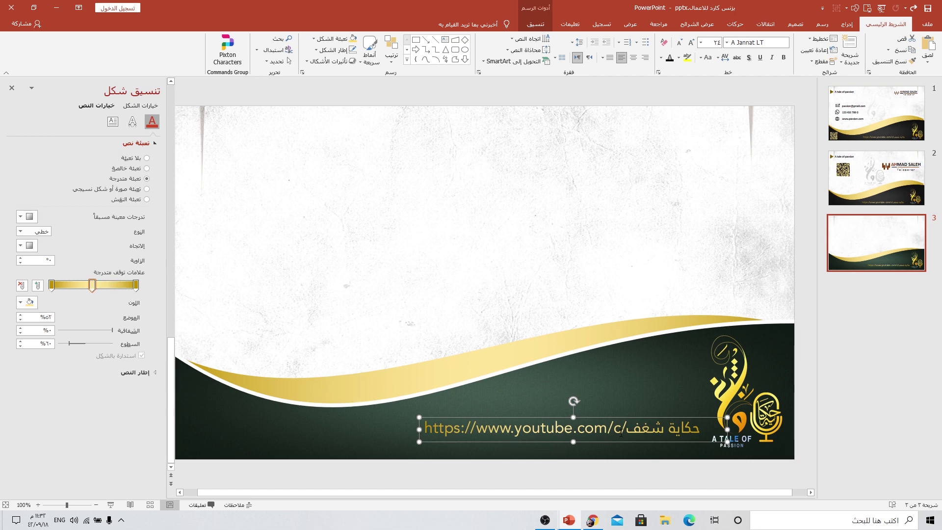
left_click(876, 113)
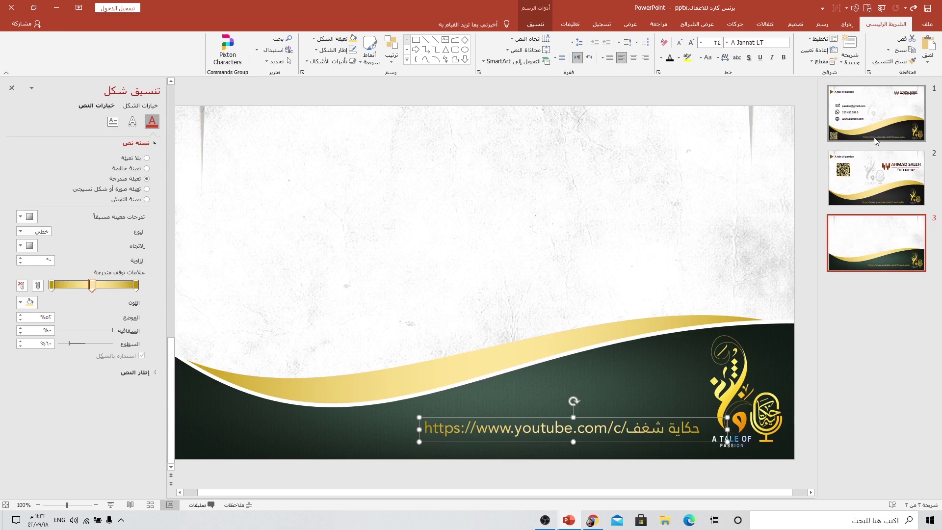
left_click(192, 145)
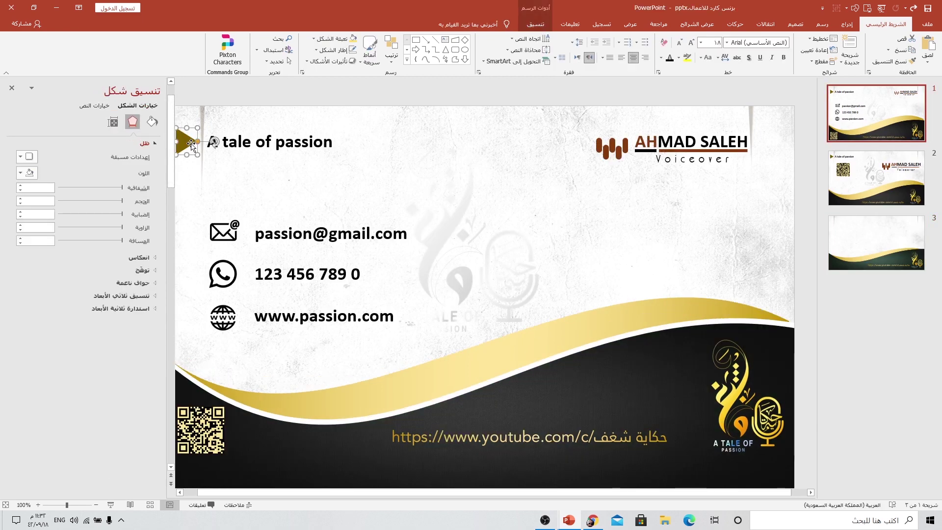
Paste the gold triangle marker onto slide 3
left_click(830, 237)
key("ctrl+v")
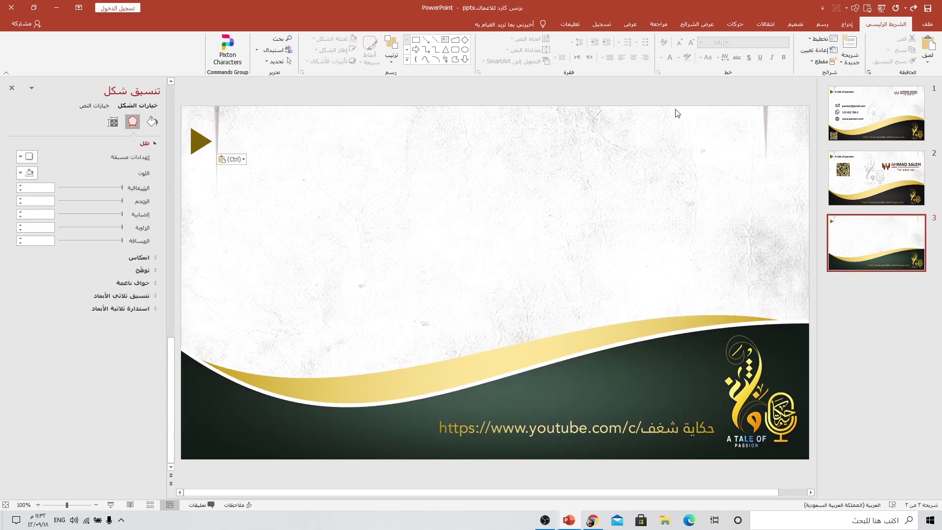
left_click(677, 113)
left_click(847, 24)
left_click(786, 48)
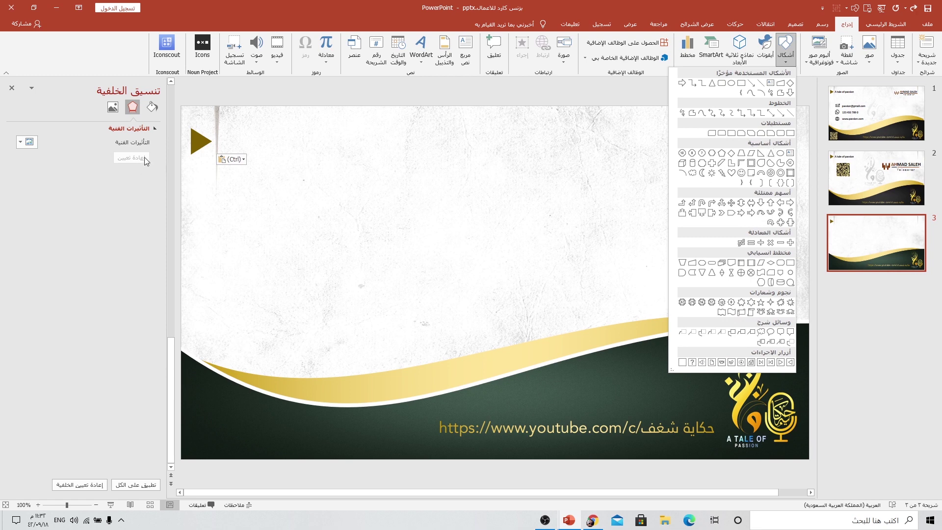
Copy the 'A tale of passion' header from slide 1 onto slide 3 beside the triangle
left_click(201, 149)
scroll(294, 150, "up", 6)
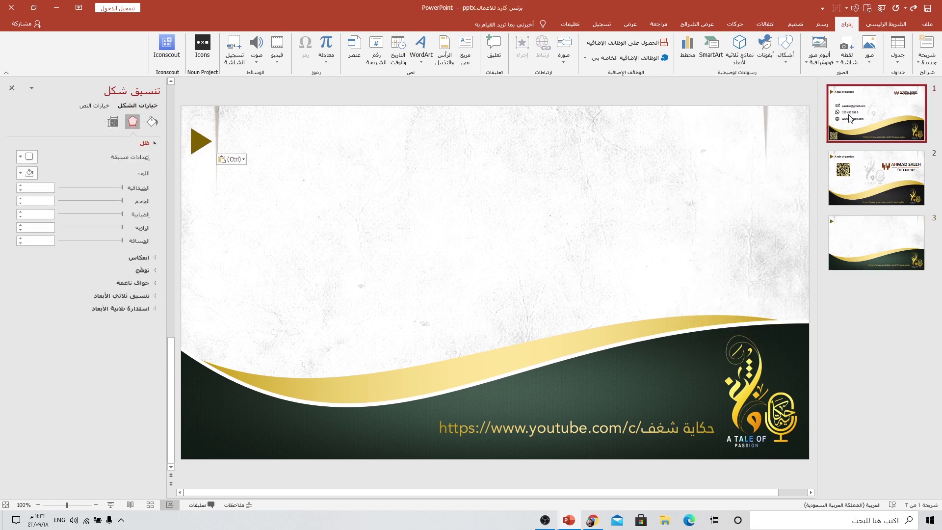
left_click(306, 154)
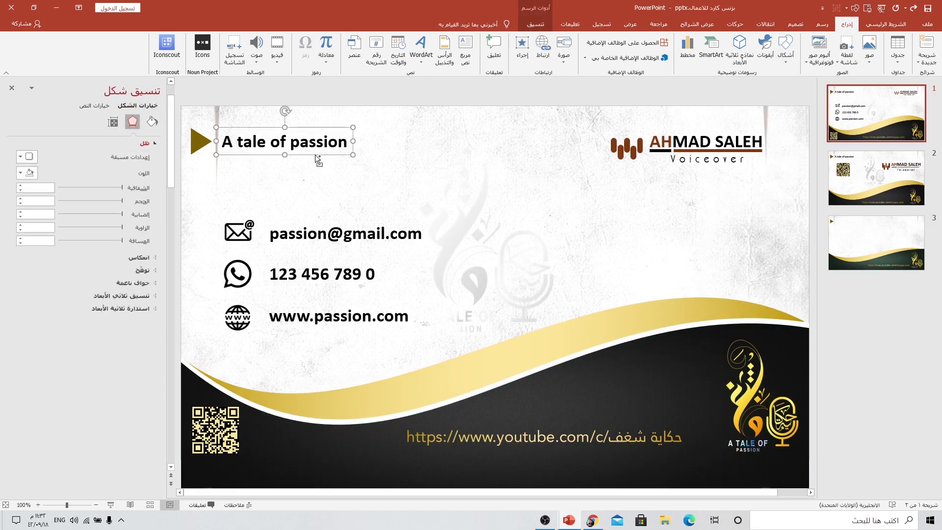
left_click(876, 243)
key("ctrl+v")
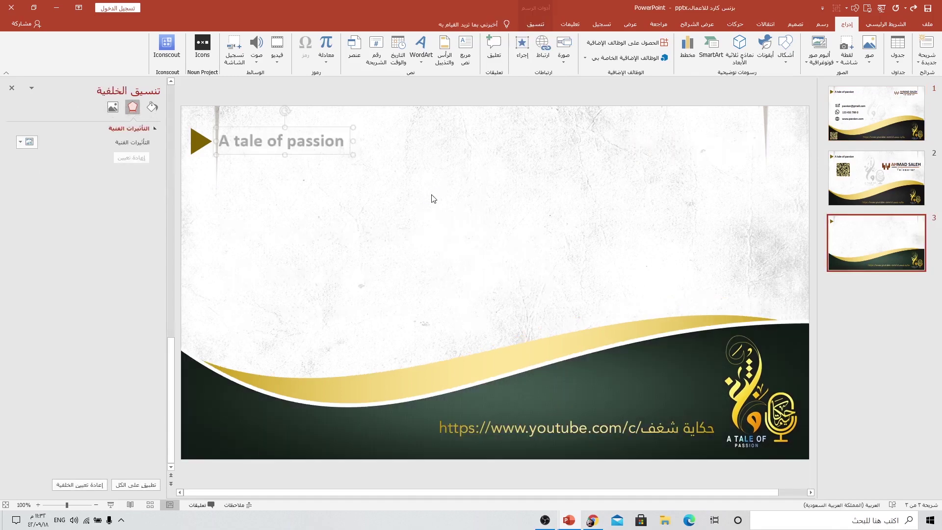
left_click_drag(317, 130, 313, 131)
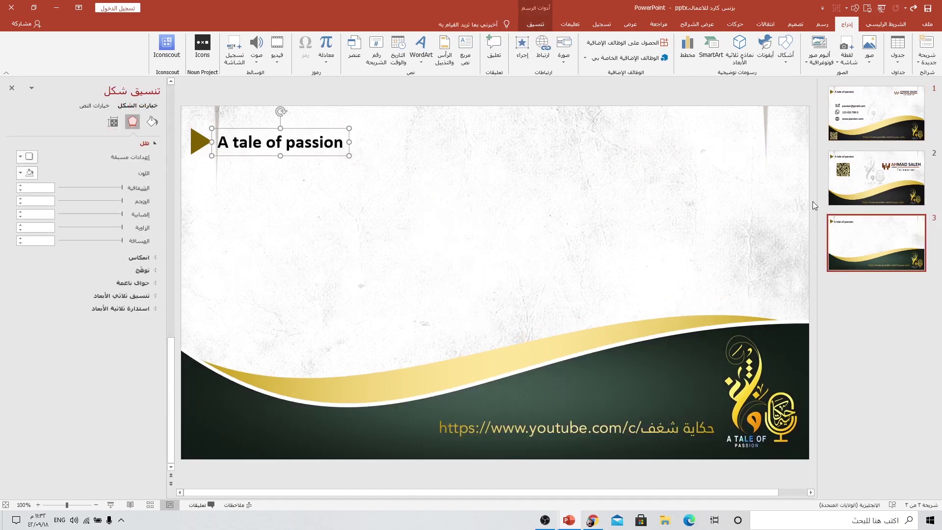
key("Page_Up")
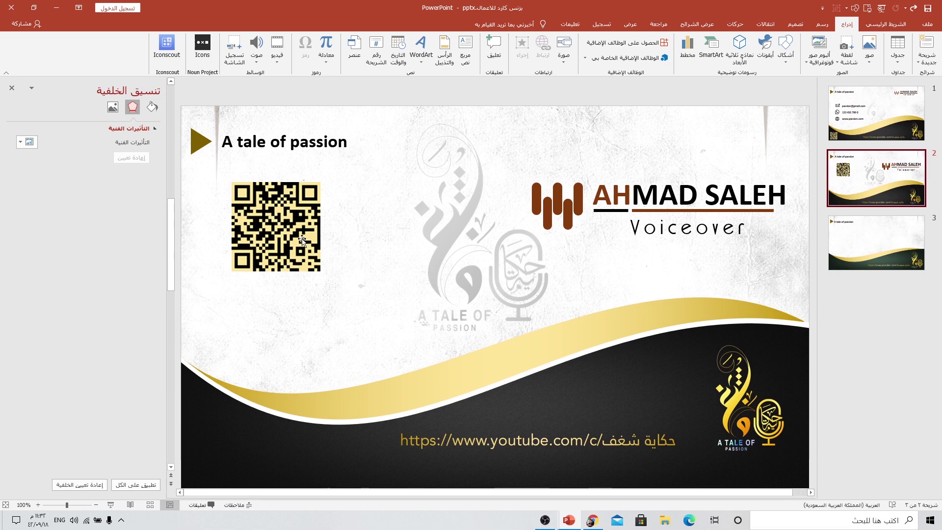
Launch QR4Office from My Add-ins on slide 3 and copy the YouTube channel URL
left_click(299, 298)
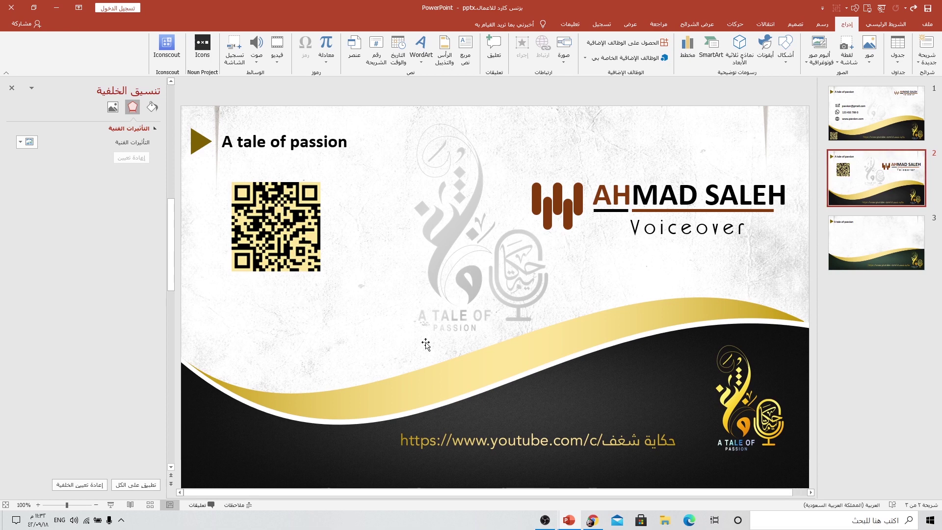
left_click(856, 238)
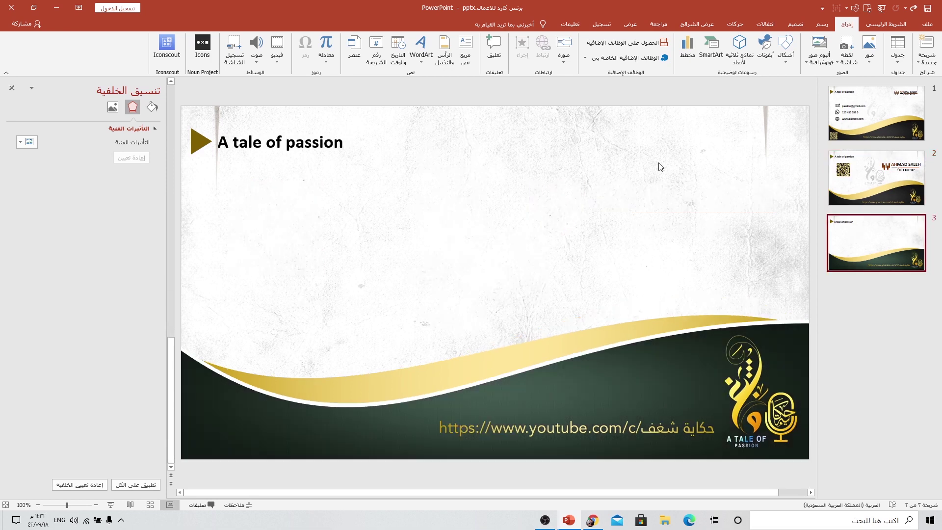
left_click(637, 60)
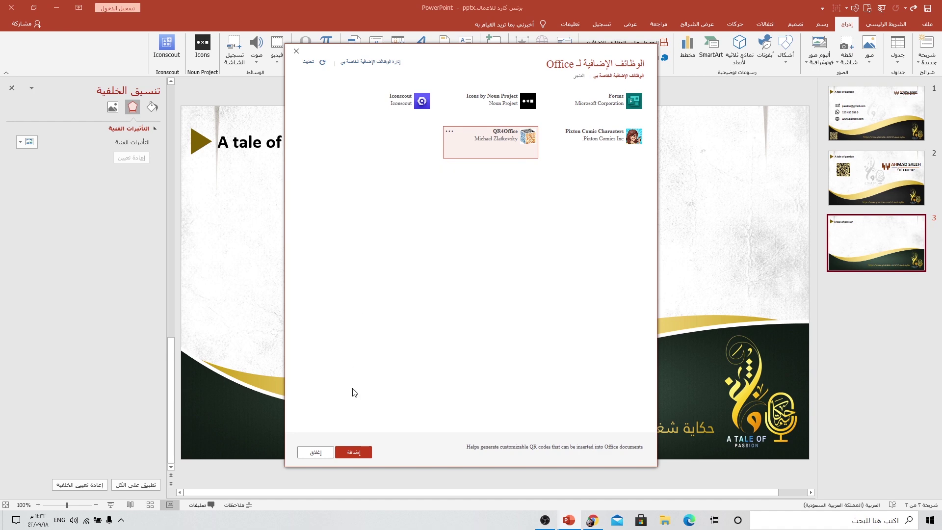
left_click(353, 452)
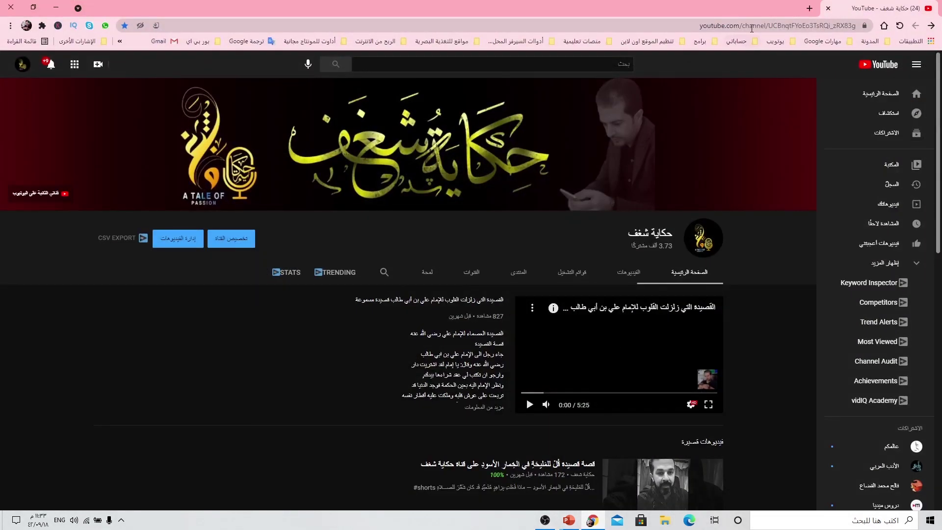
left_click(751, 27)
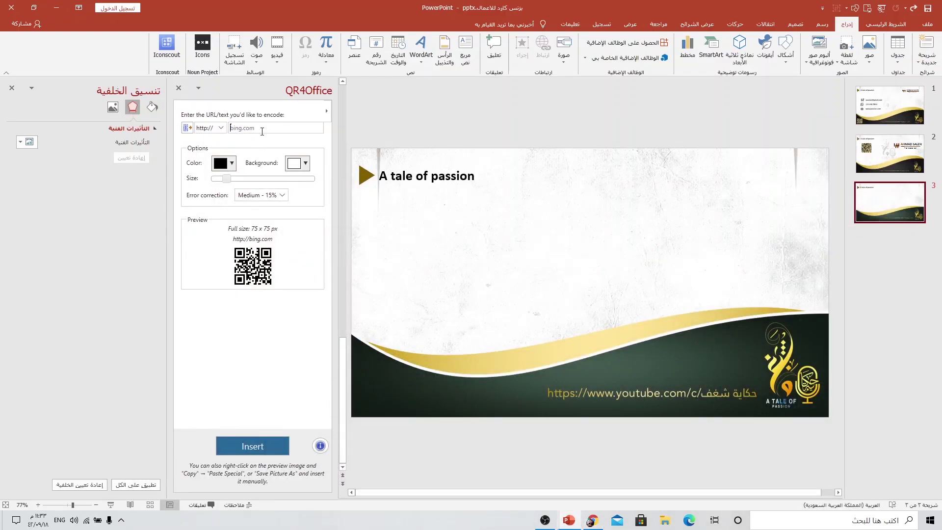
Enter the YouTube channel URL in QR4Office with a light yellow code on black background
left_click(261, 128)
key("ctrl+v")
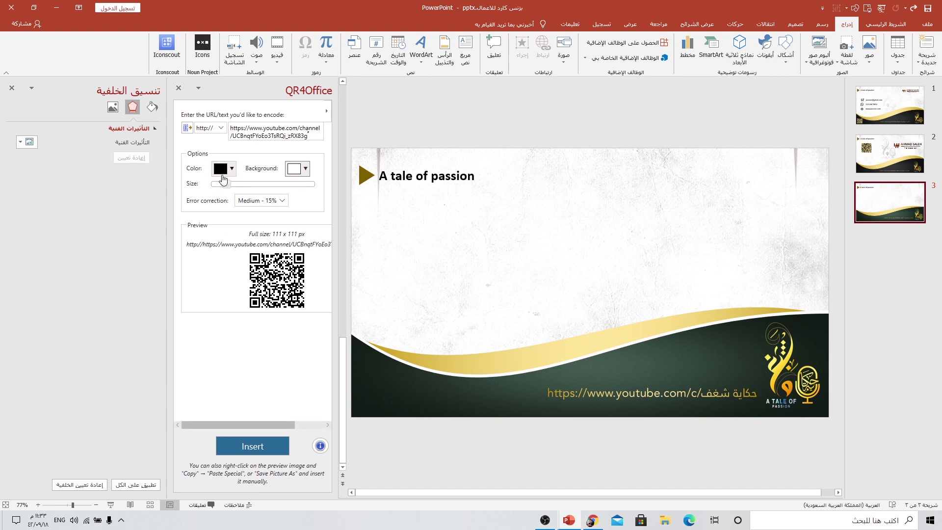
left_click(232, 170)
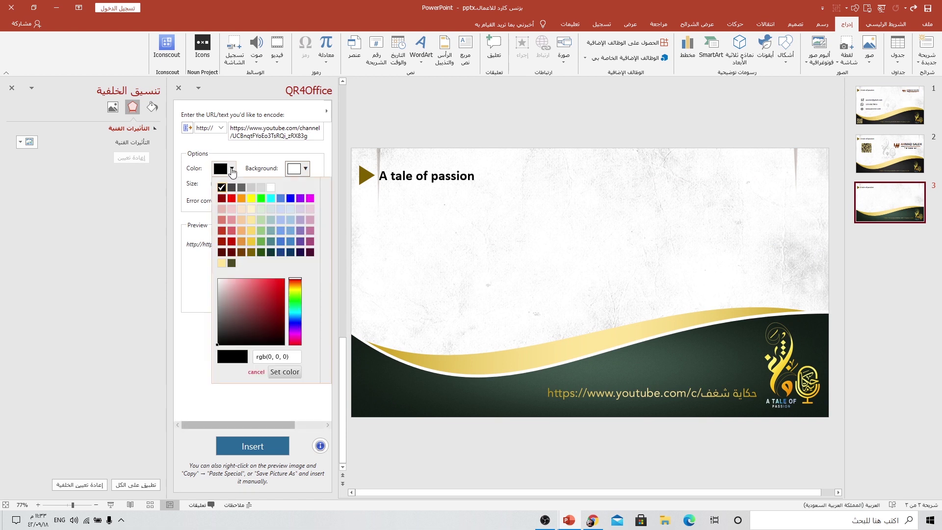
left_click(252, 231)
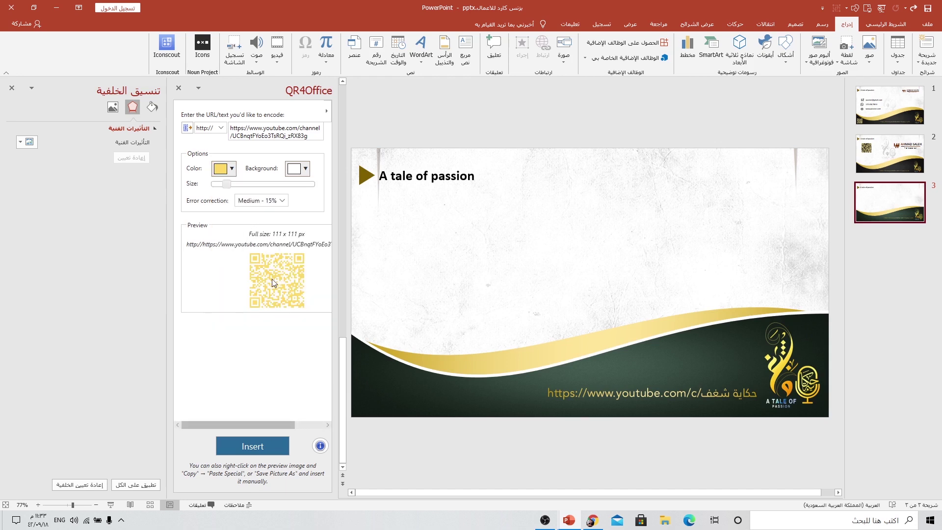
left_click(305, 168)
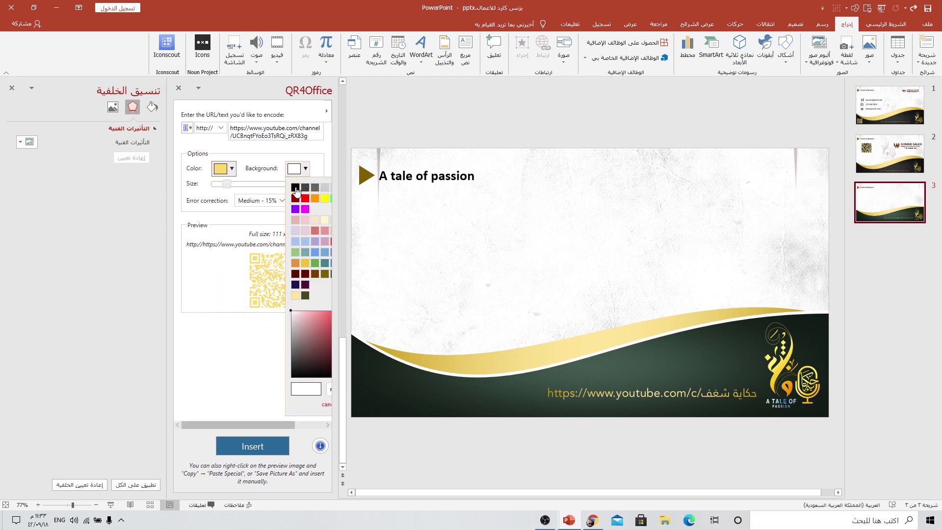
left_click(295, 187)
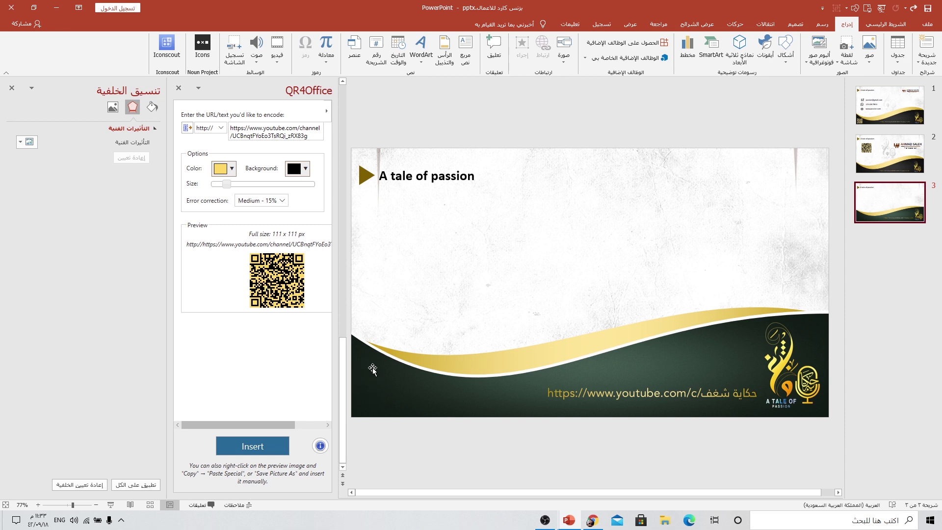
Look up the custom colour values of the gold wave's middle gradient stop
left_click(466, 363)
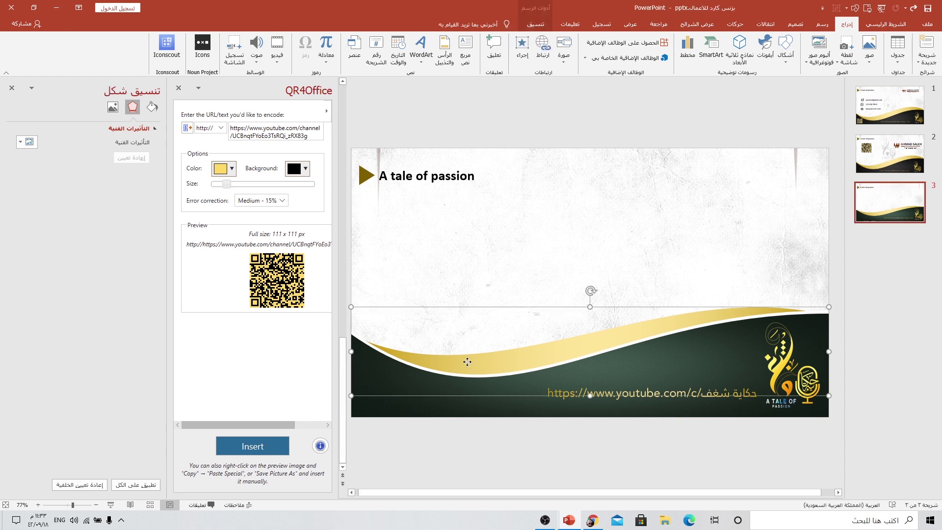
left_click(152, 121)
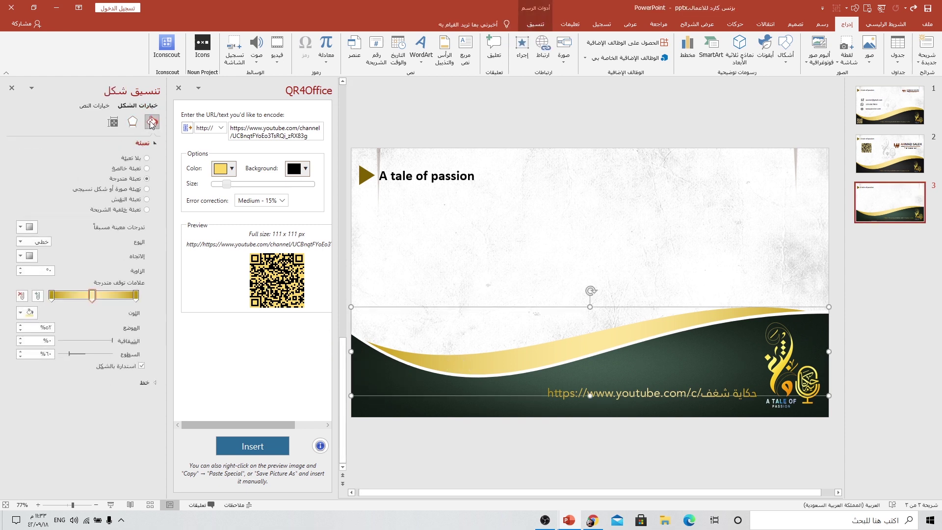
left_click(52, 296)
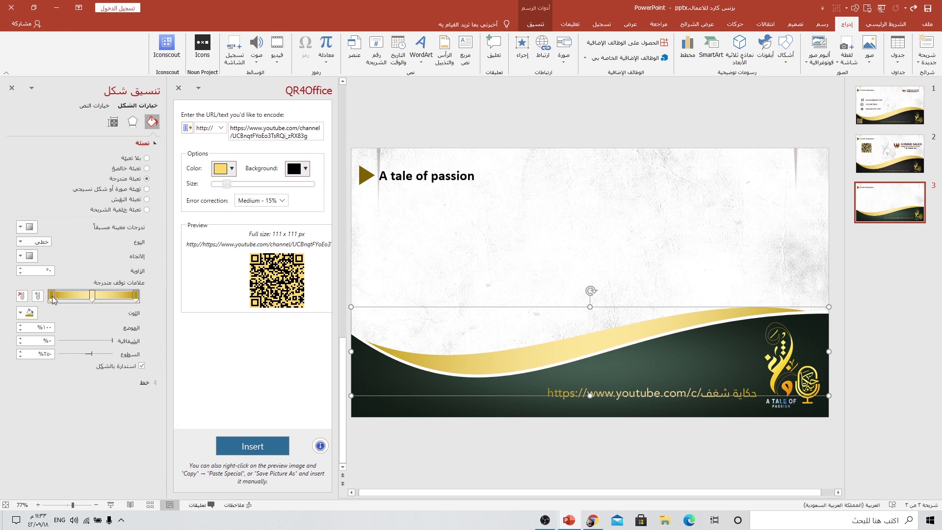
left_click(92, 296)
left_click(29, 313)
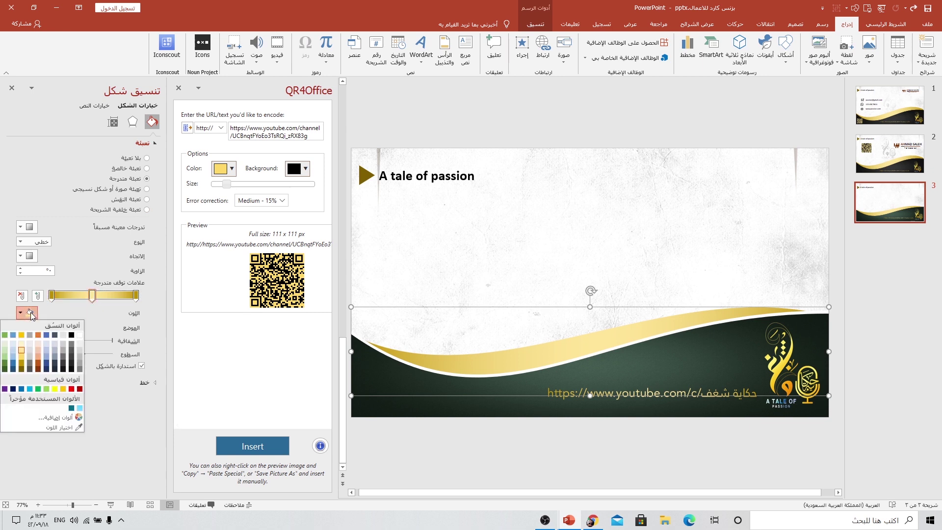
left_click(50, 419)
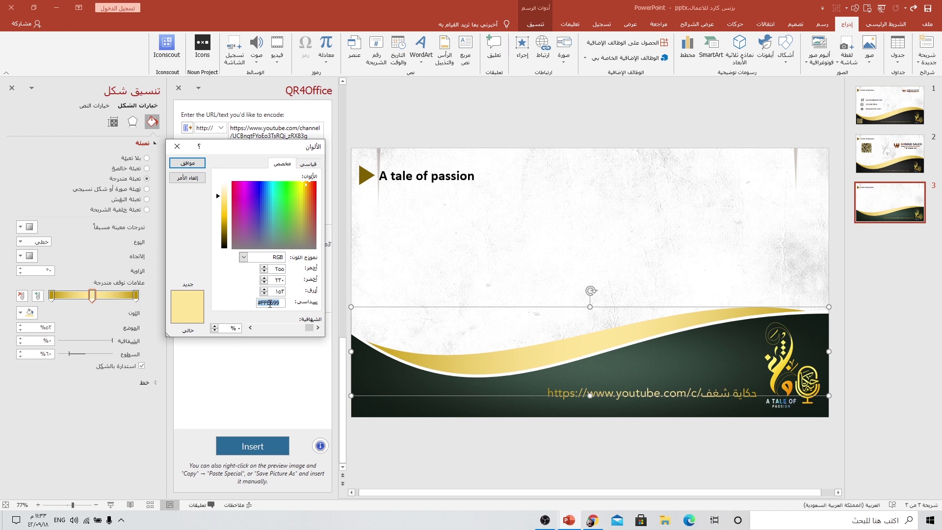
left_click(187, 162)
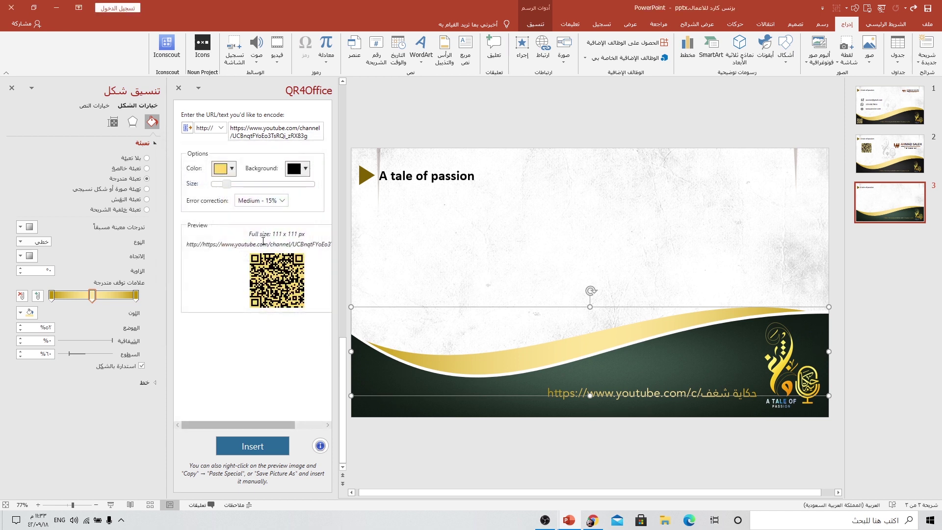
Change the QR colour to the lighter gold value and insert the code onto slide 3
left_click(230, 168)
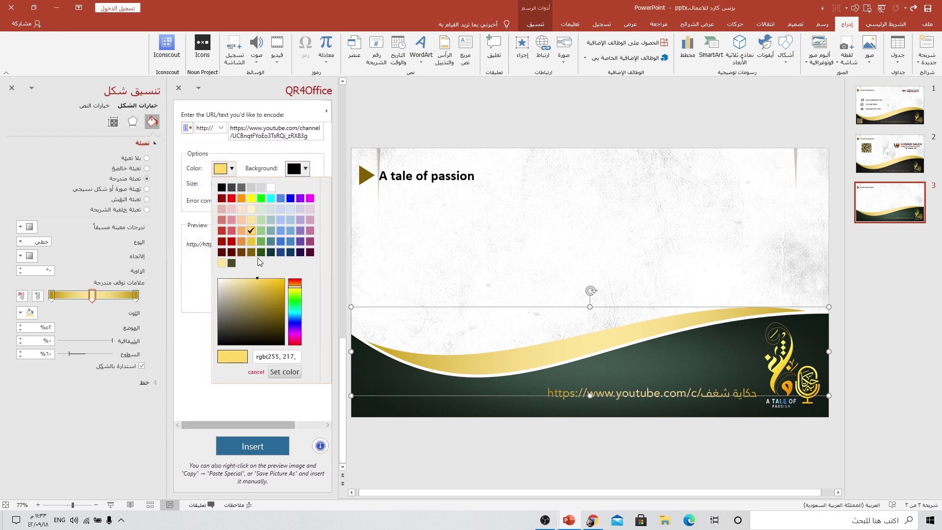
left_click(278, 361)
key("ctrl+v")
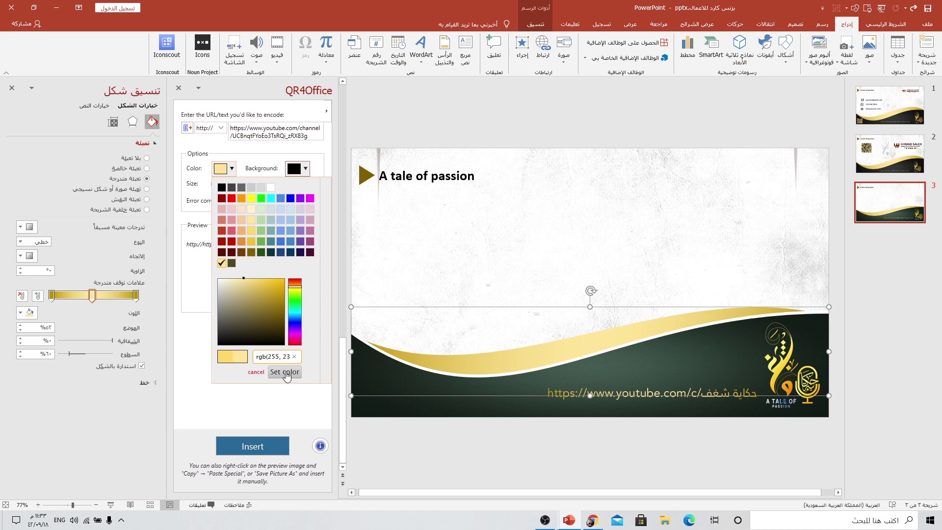
left_click(286, 373)
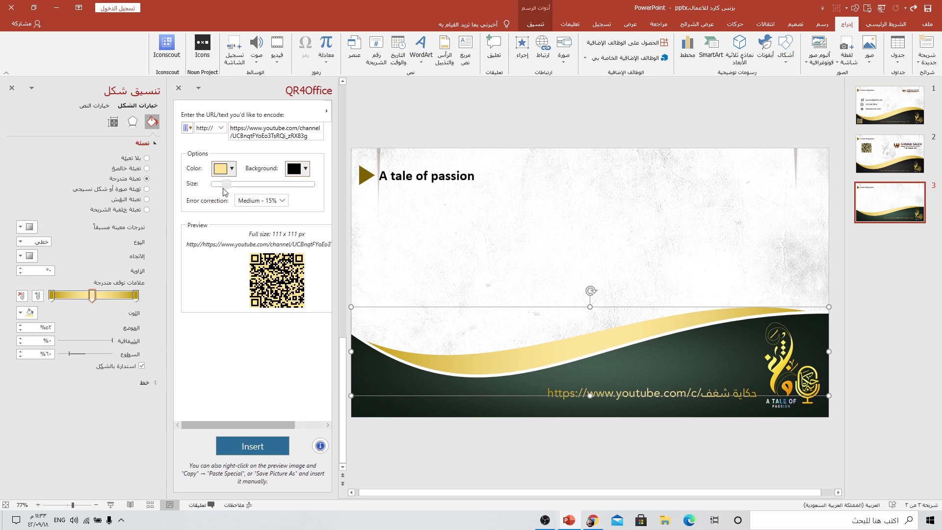
left_click(262, 452)
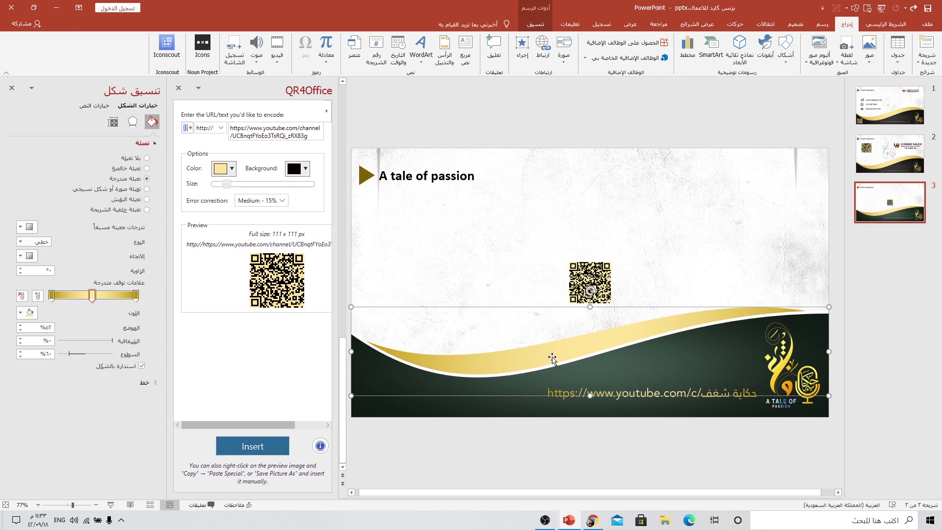
Move the QR code to slide 3's bottom-left corner, then select slide 1's e-mail icon
left_click(178, 88)
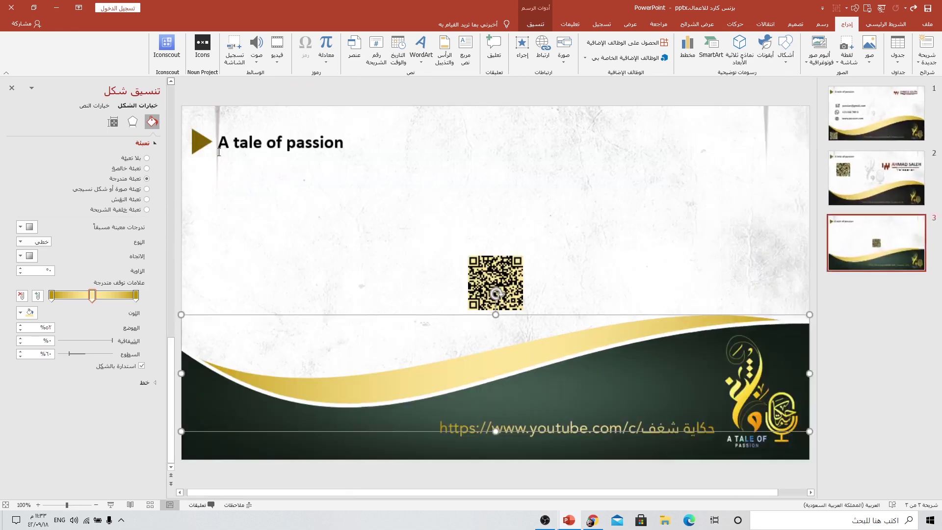
left_click(488, 277)
mouse_move(487, 278)
left_mouse_down()
mouse_move(321, 300)
mouse_move(221, 415)
left_mouse_up()
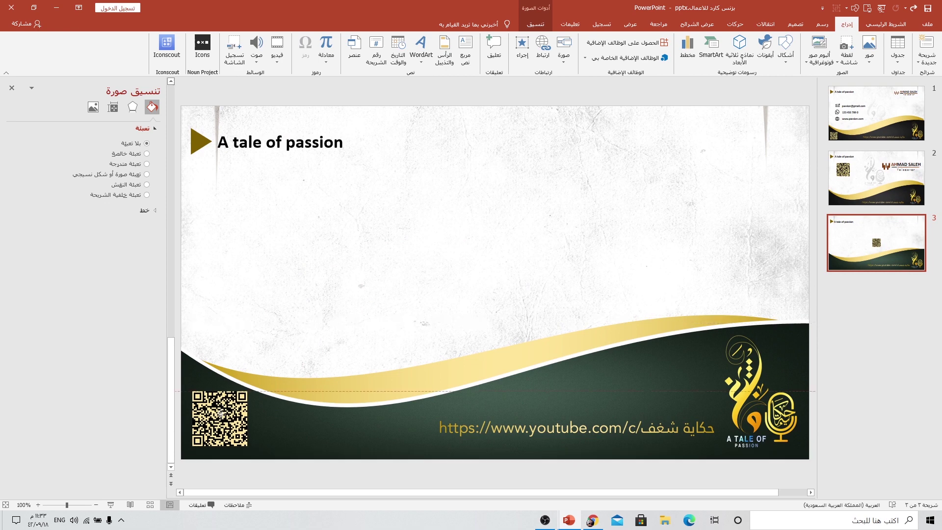
left_click_drag(221, 415, 221, 416)
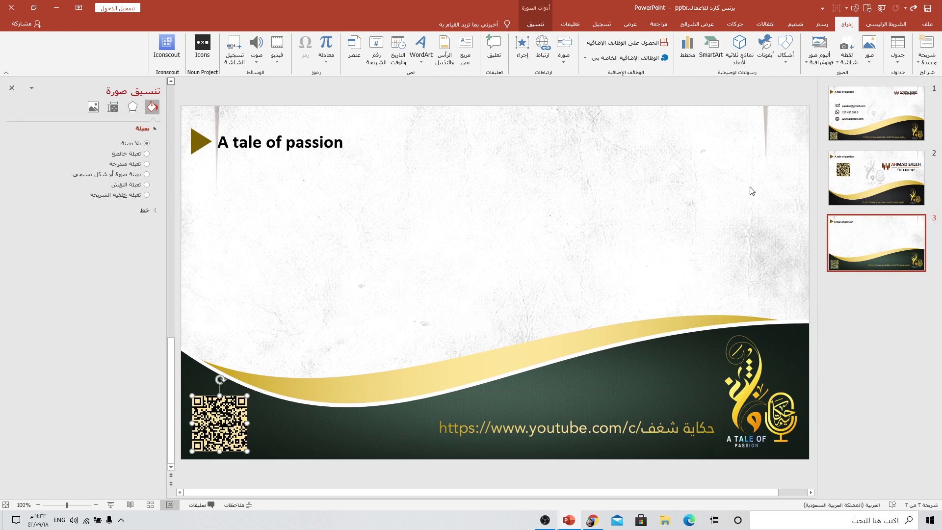
left_click(876, 113)
left_click(238, 230)
Paste slide 1's e-mail, phone and website icons with their lines onto slide 3 under the title
left_click(238, 277, "shift")
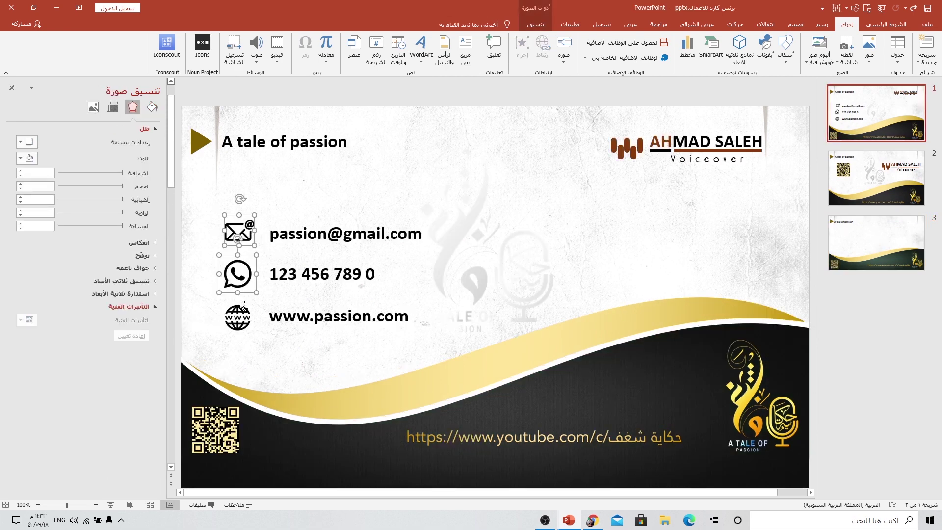
left_click(238, 316, "shift")
left_click(338, 317, "shift")
left_click(322, 274, "shift")
left_click(326, 235, "shift")
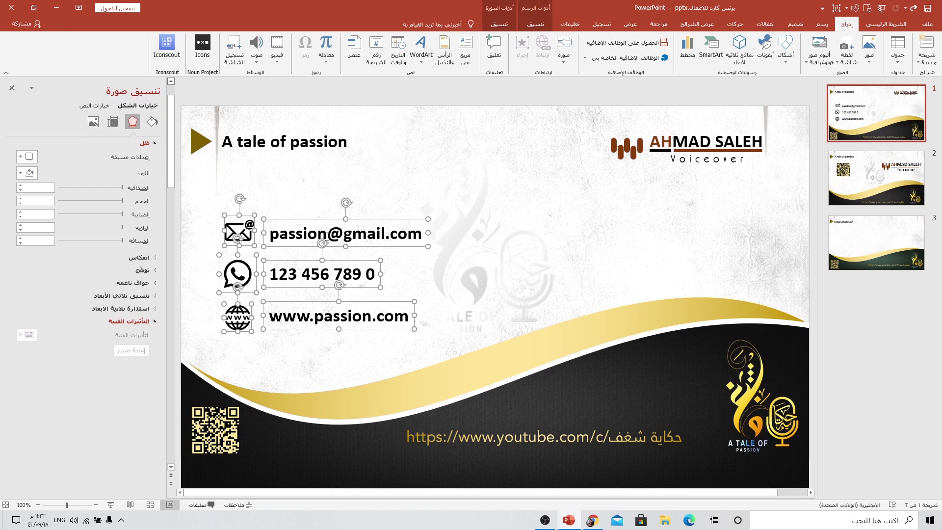
left_click(876, 242)
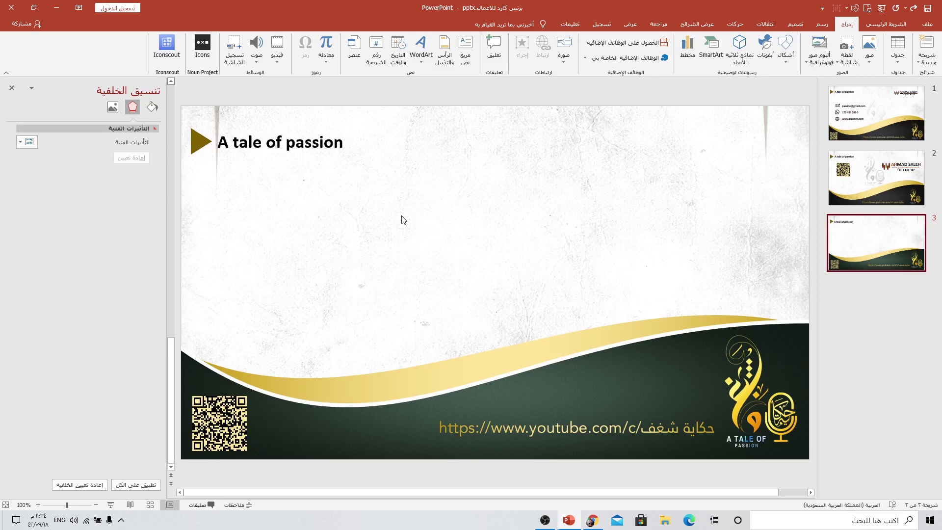
key("ctrl+v")
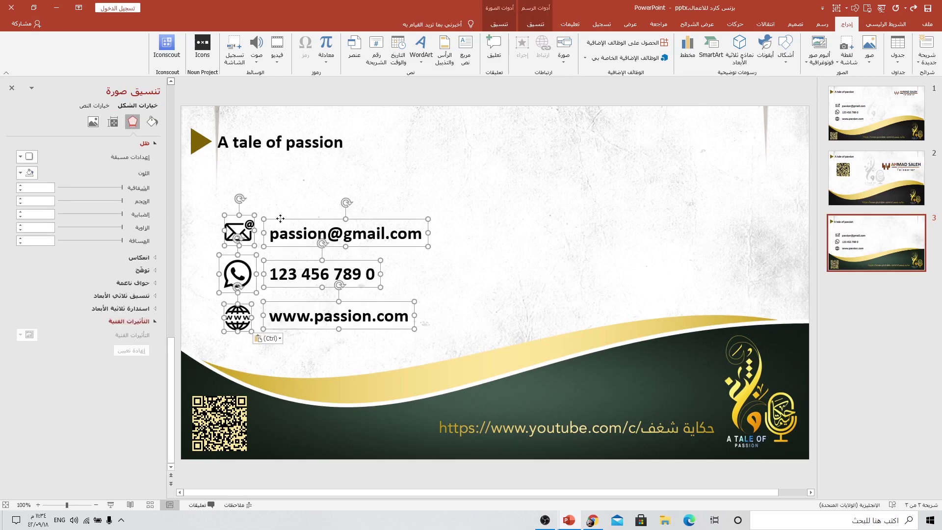
left_click_drag(281, 220, 276, 201)
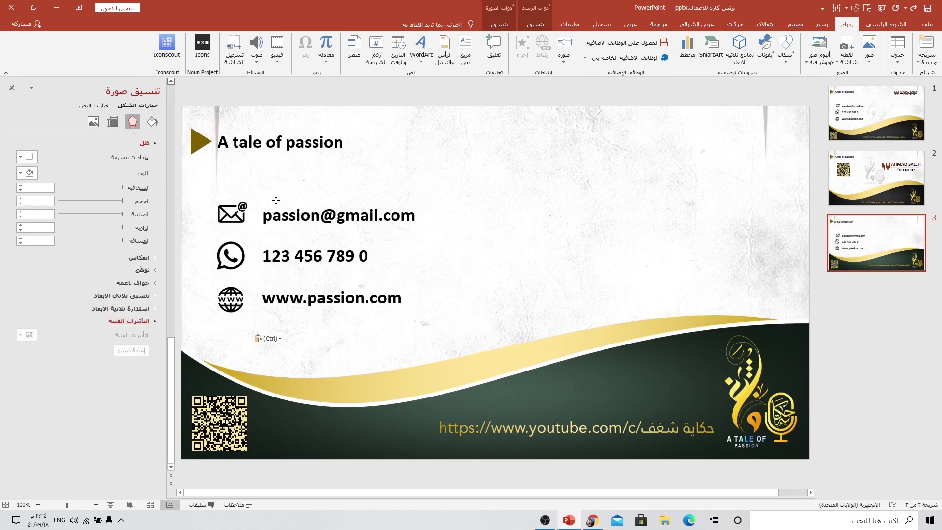
left_click(450, 235)
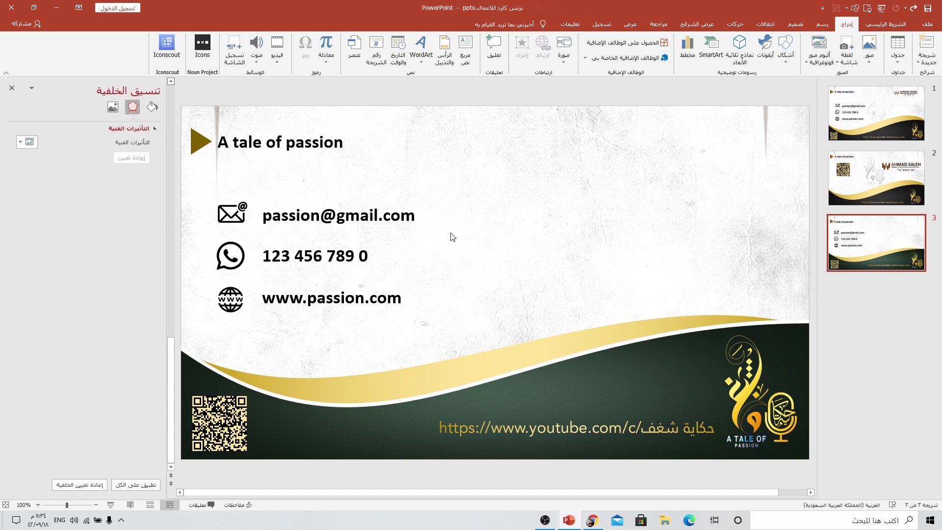
Compare slide 3's contact layout against slides 1 and 2
left_click(886, 114)
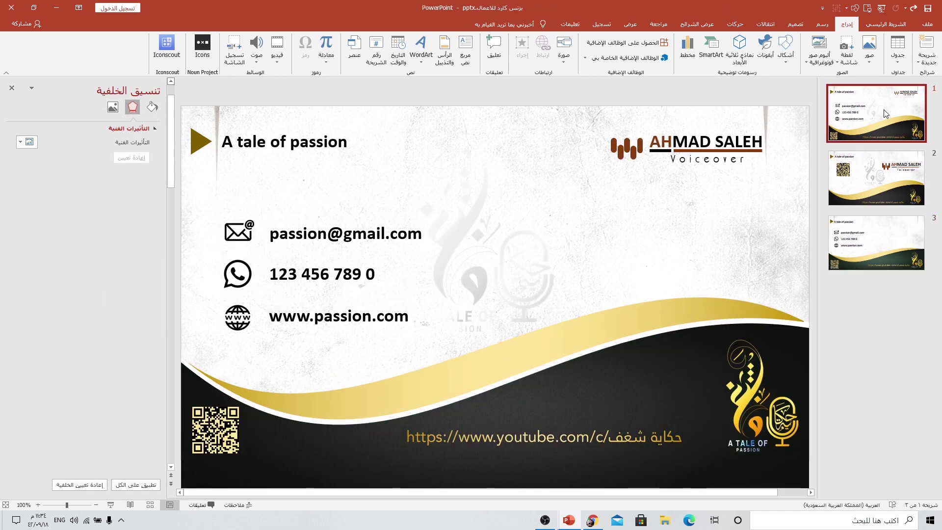
left_click(854, 250)
key("Up")
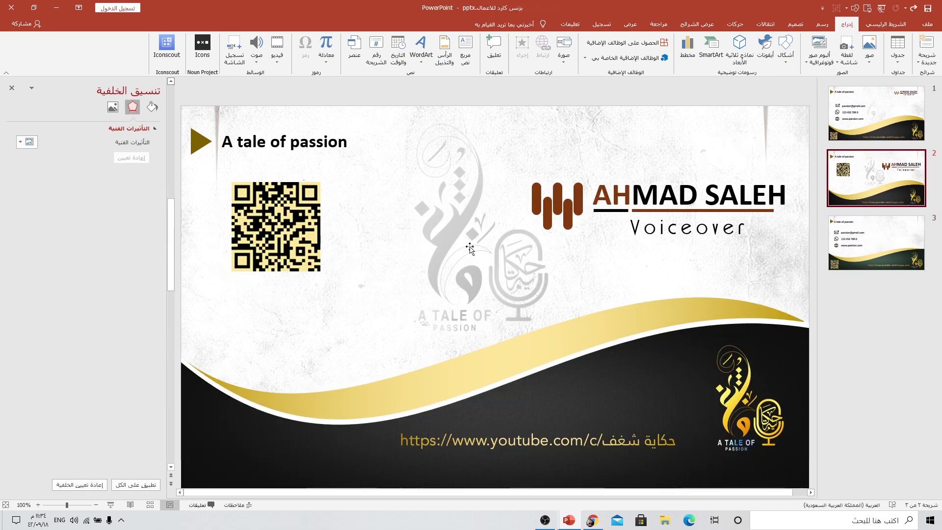
key("Down")
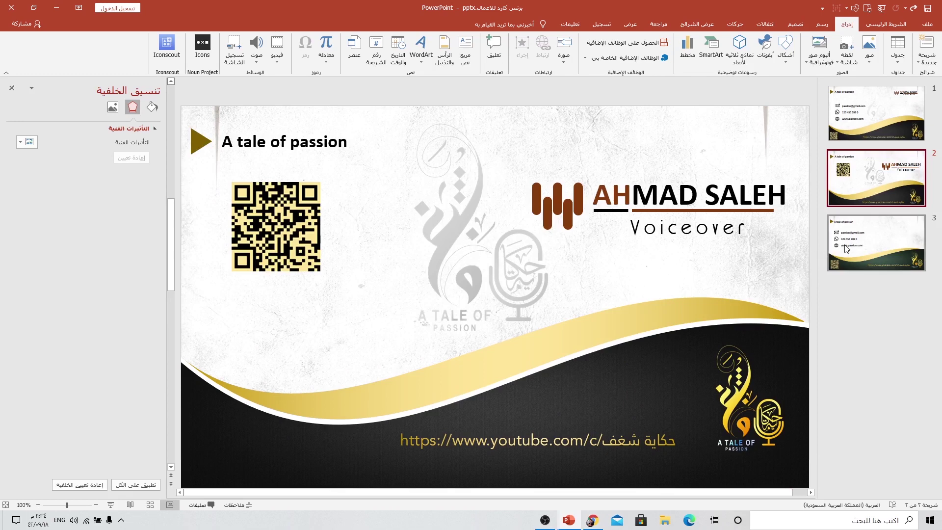
Paste a copy of the bottom-right logo and move it to the slide centre
left_click(759, 378)
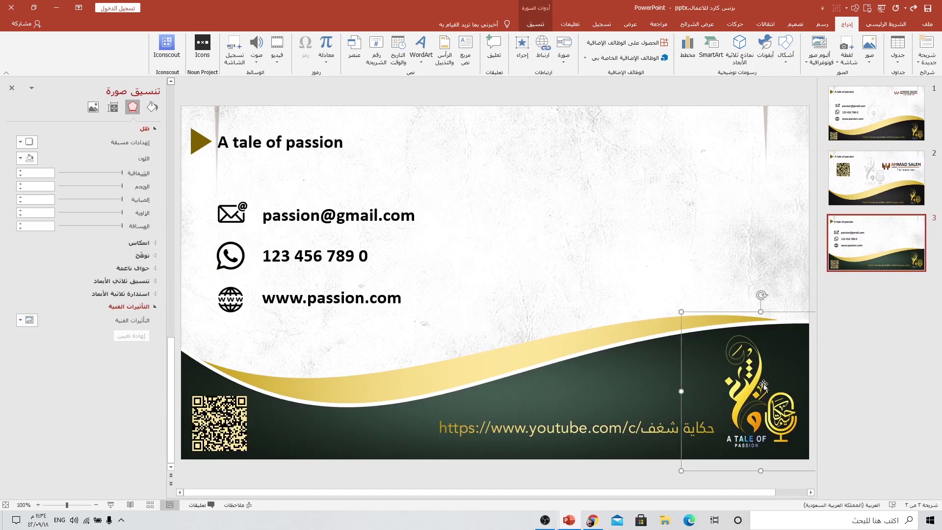
left_click(666, 224)
key("ctrl+v")
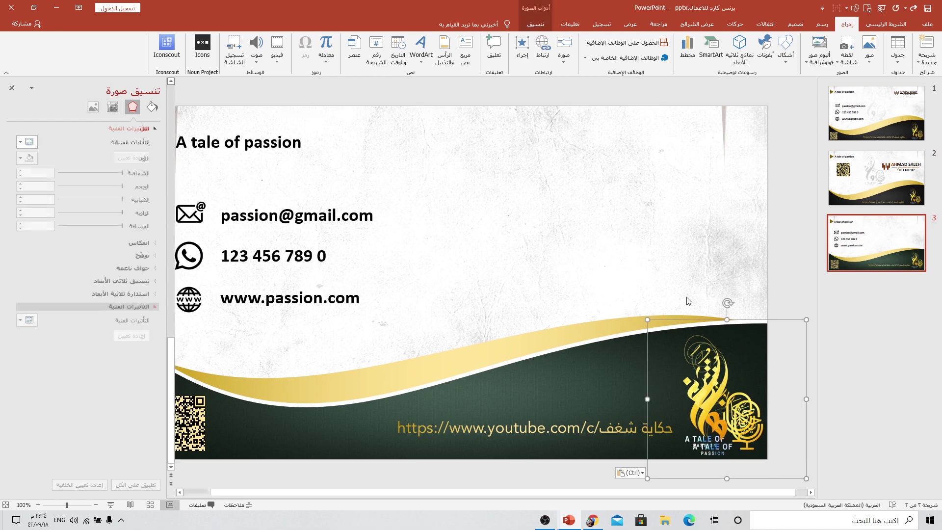
left_click_drag(713, 371, 479, 192)
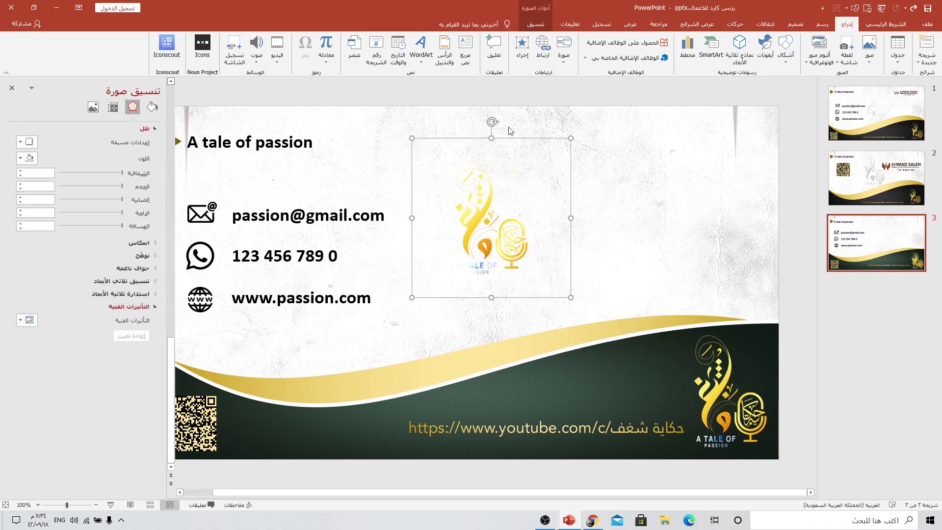
Recolour the logo copy light grey and enlarge it to about 12 cm, centred as a watermark
left_click(535, 24)
left_click(887, 62)
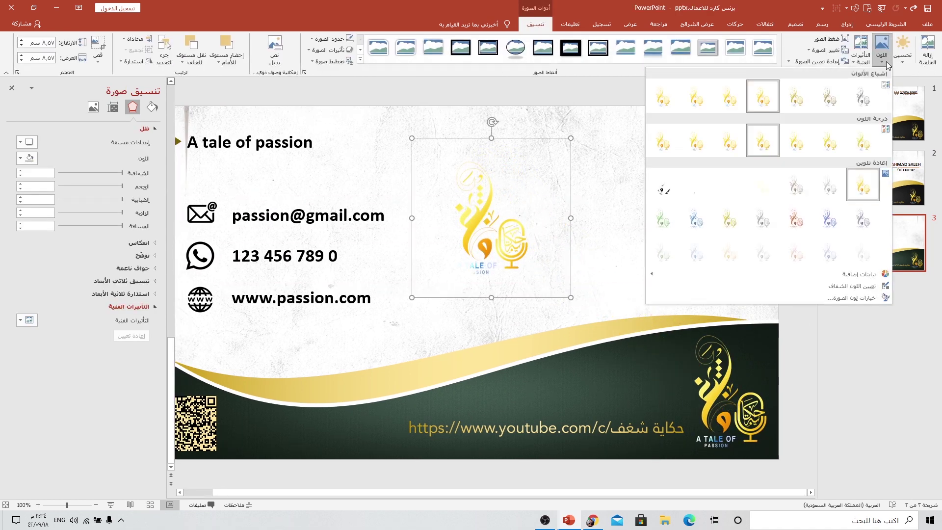
left_click(864, 256)
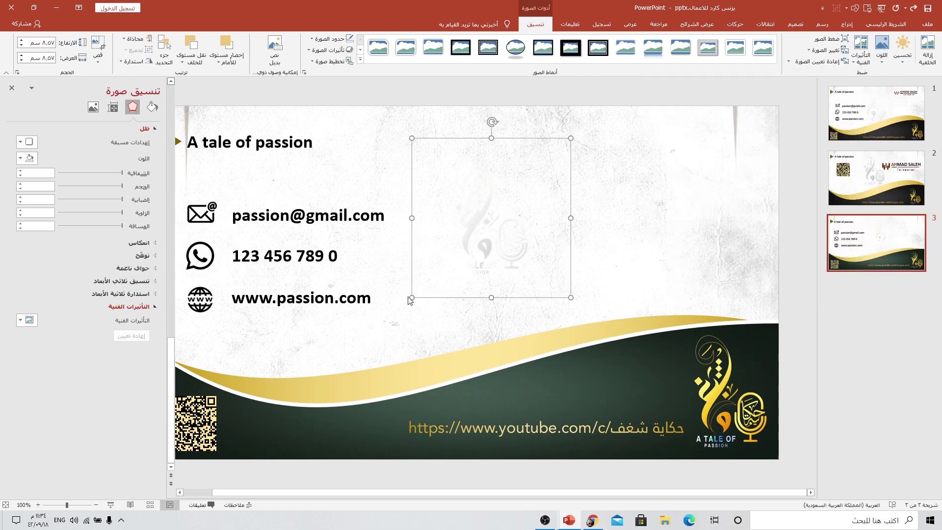
left_click_drag(410, 297, 343, 367)
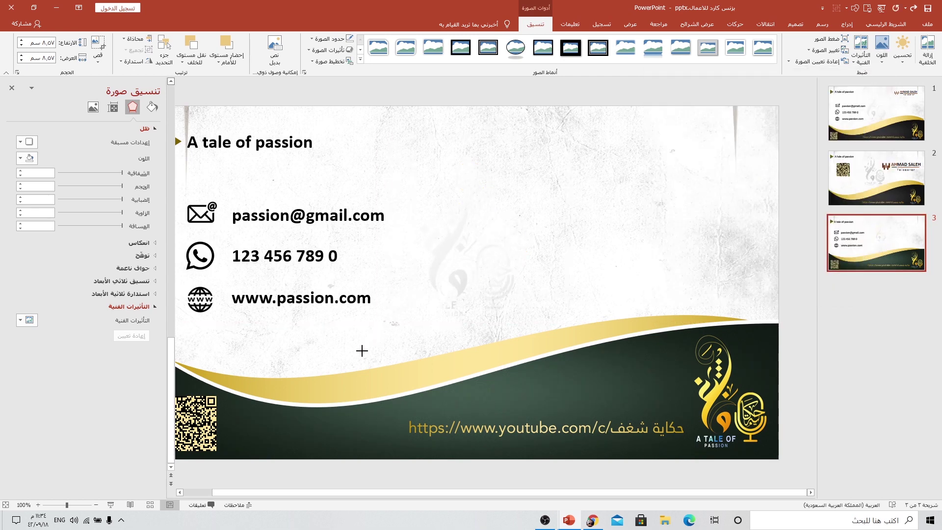
left_click(446, 260)
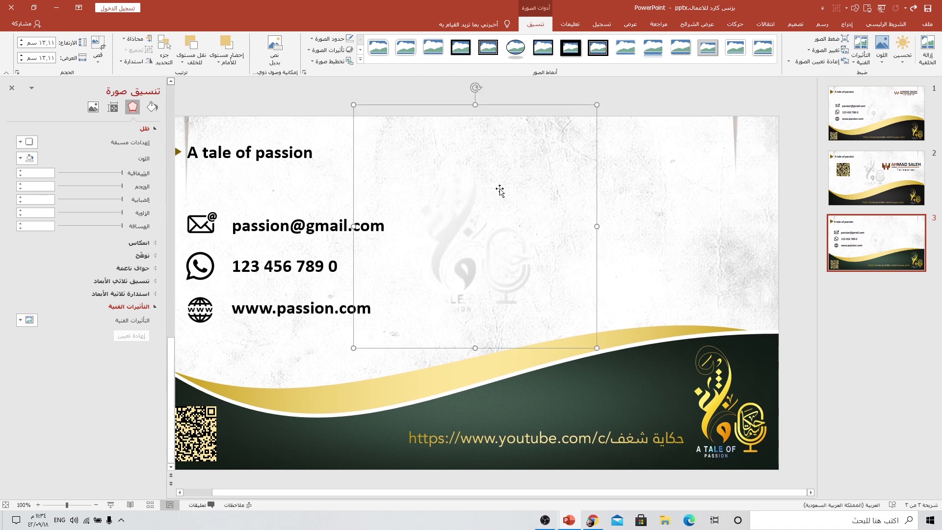
left_click_drag(500, 189, 451, 219)
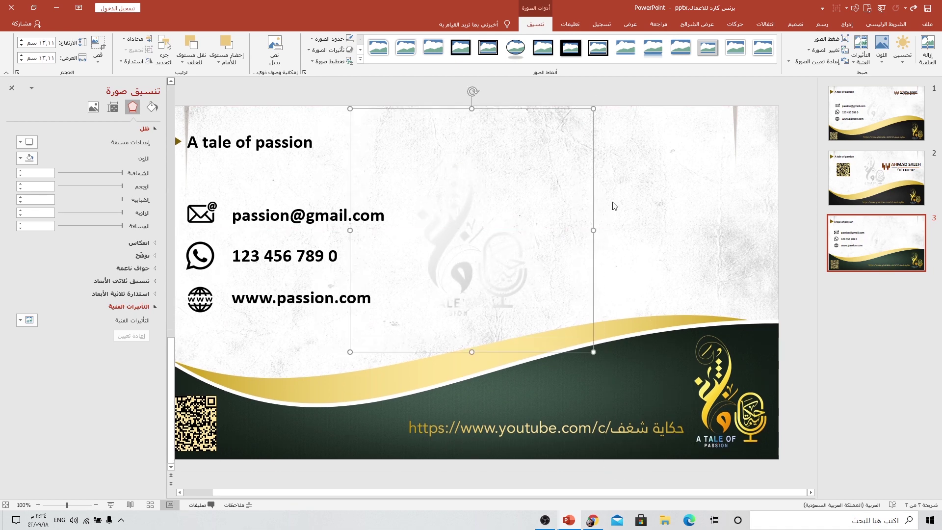
left_click(776, 171)
scroll(790, 167, "up", 2)
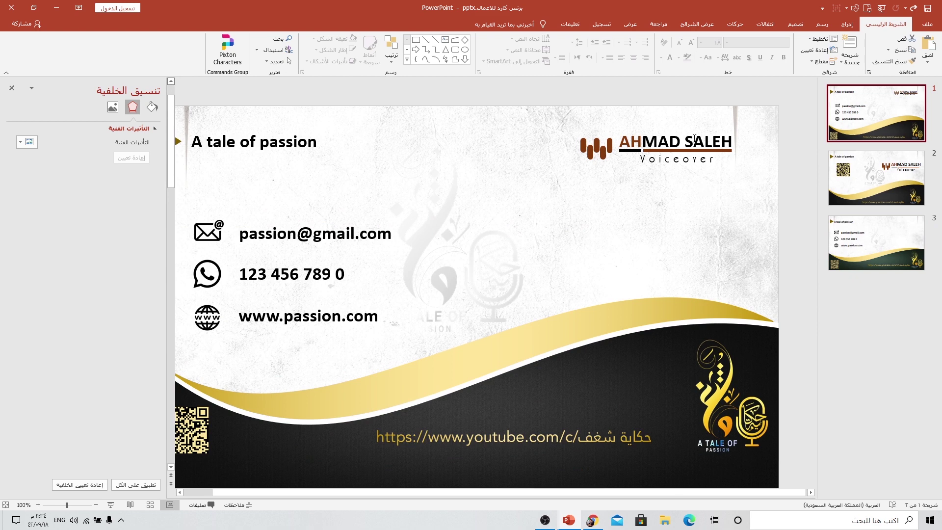
Paste the name header from slide 1 onto slide 3
left_click(650, 135)
left_click(829, 235)
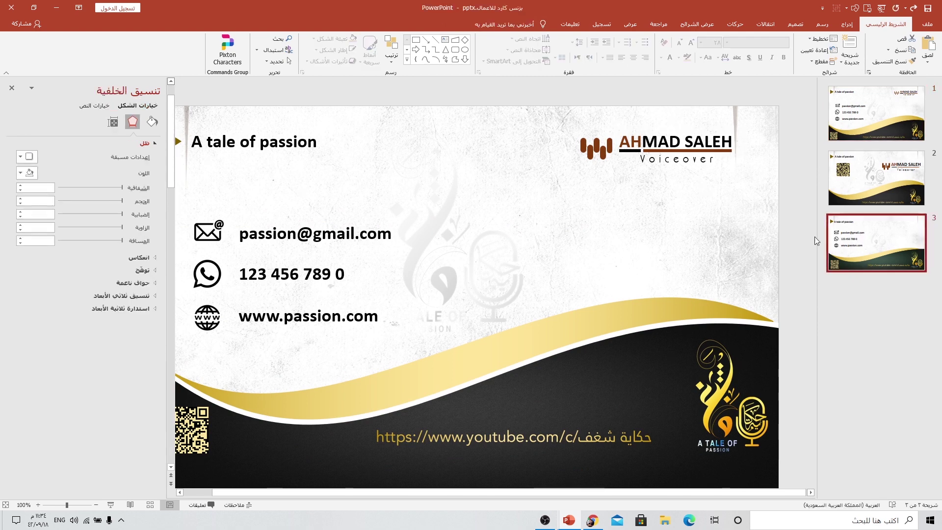
key("ctrl+v")
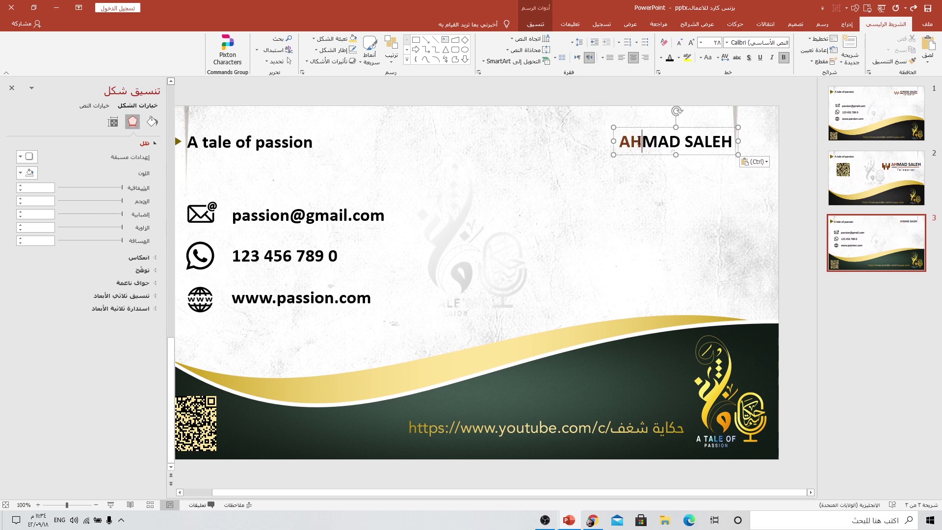
mouse_move(631, 141)
left_mouse_down()
mouse_move(641, 142)
mouse_move(620, 142)
left_mouse_up()
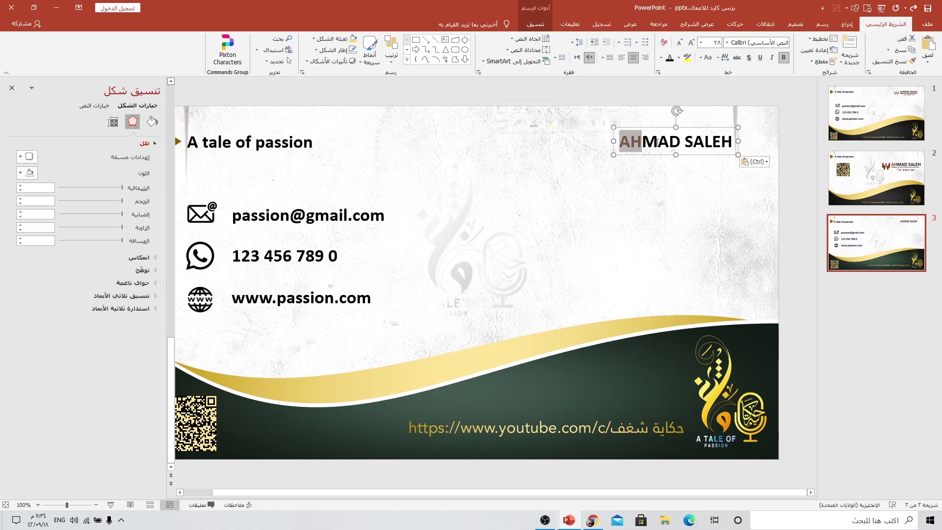
Copy the Voiceover subtitle from slide 2, centre it under the name, and shrink it to 16 pt
left_click(841, 186)
left_click(692, 247)
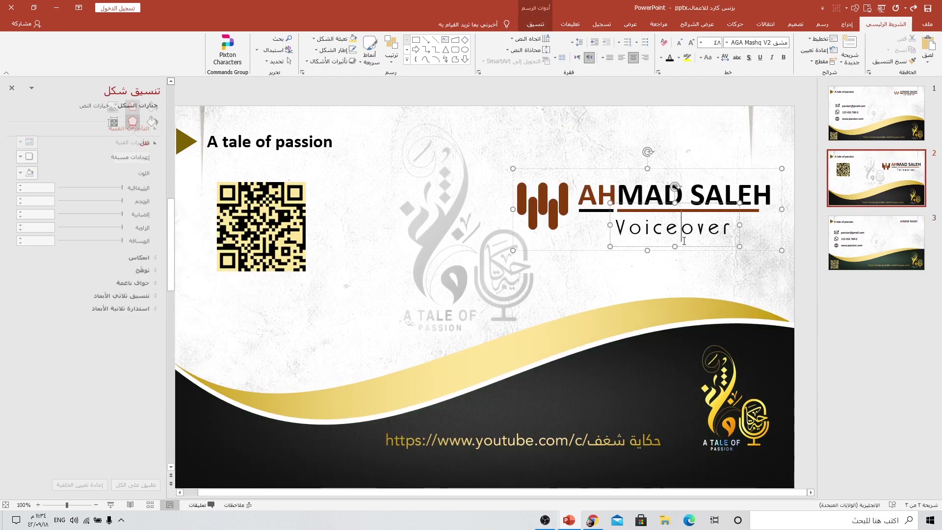
left_click(692, 247)
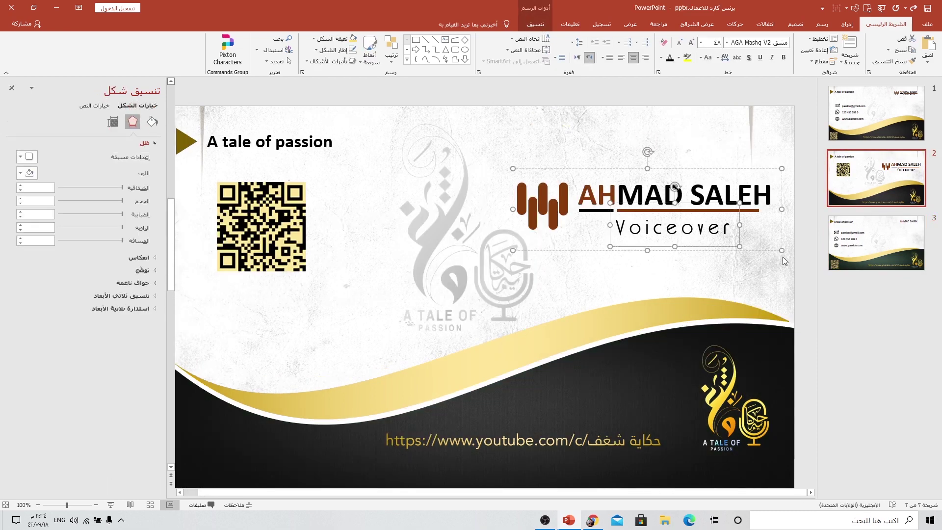
left_click(876, 242)
key("ctrl+v")
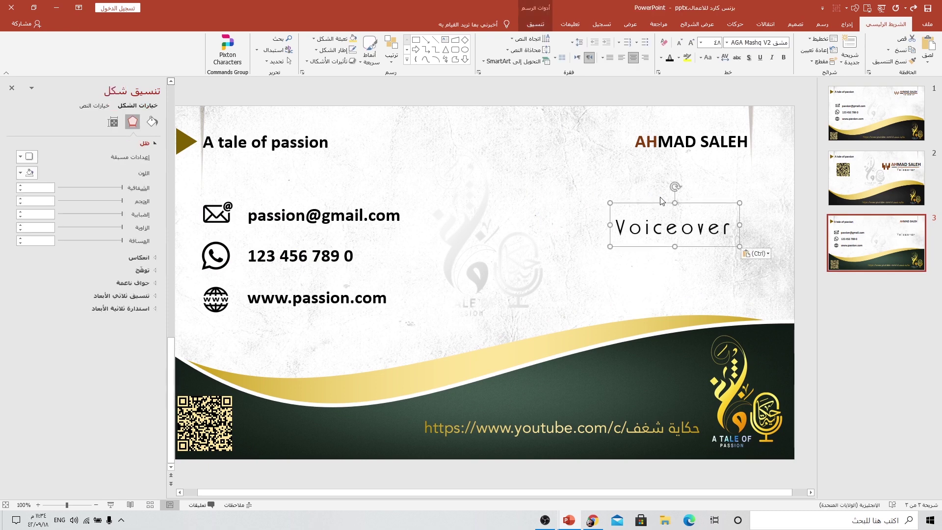
left_click_drag(660, 204, 679, 160)
scroll(705, 105, "up", 10, "ctrl")
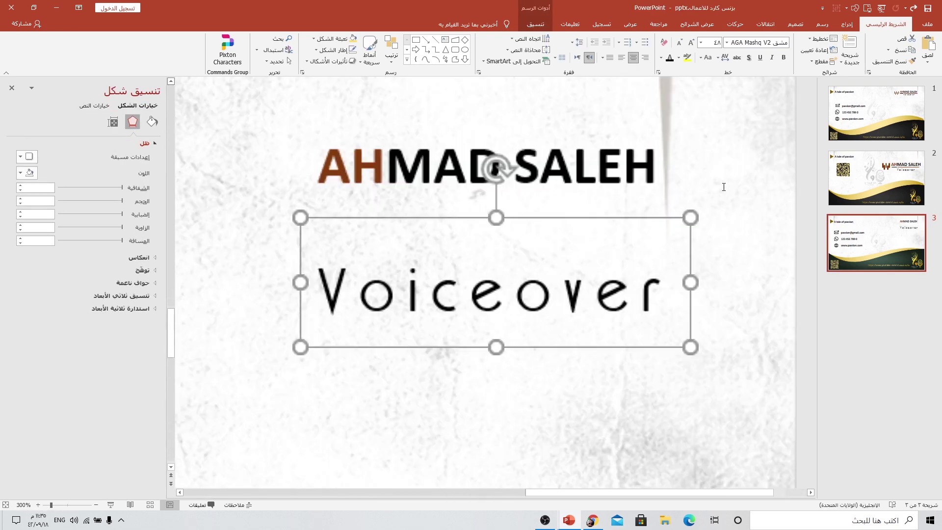
left_click(679, 44)
left_click(679, 44)
left_click(679, 44)
left_click(680, 44)
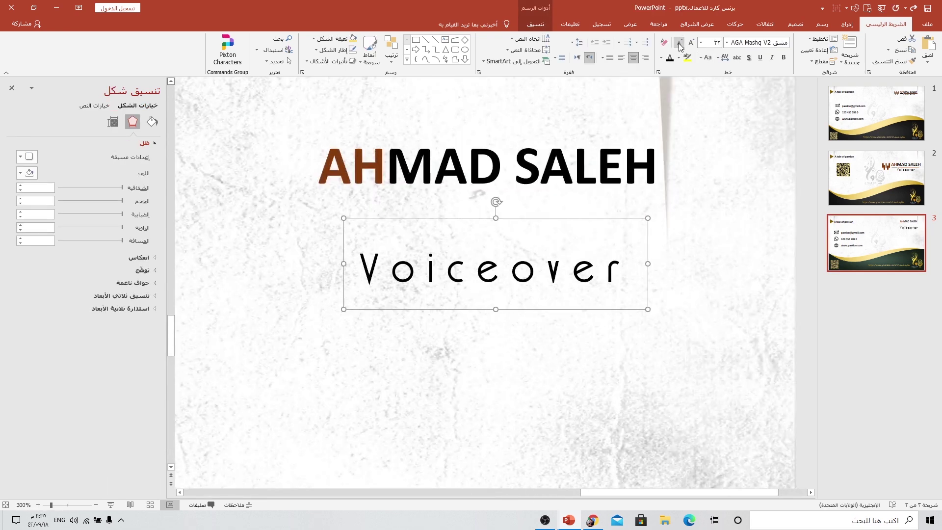
left_click(679, 44)
left_click(679, 44)
left_click(679, 44)
left_click(680, 44)
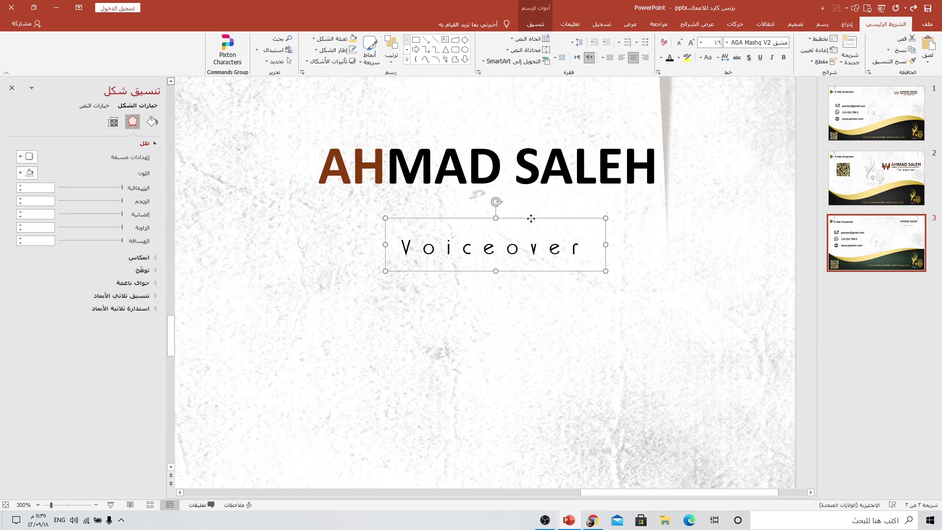
left_click_drag(531, 218, 525, 207)
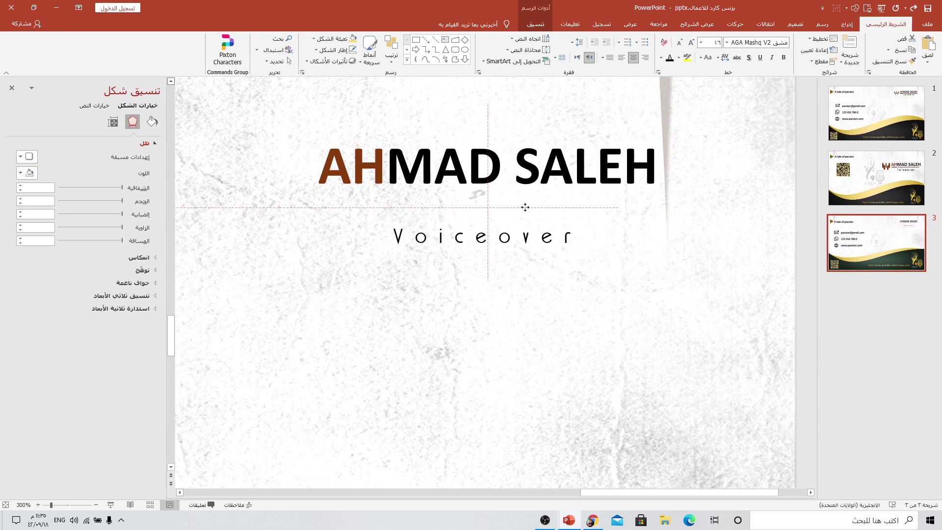
Draw a thick brown straight line beneath the name header
left_click(846, 24)
left_click(785, 54)
left_click(766, 84)
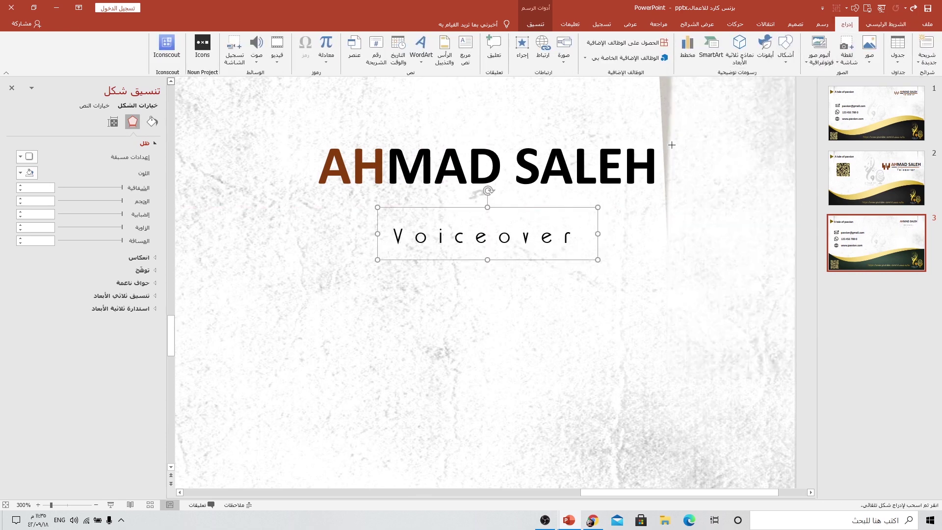
left_click_drag(653, 194, 415, 196)
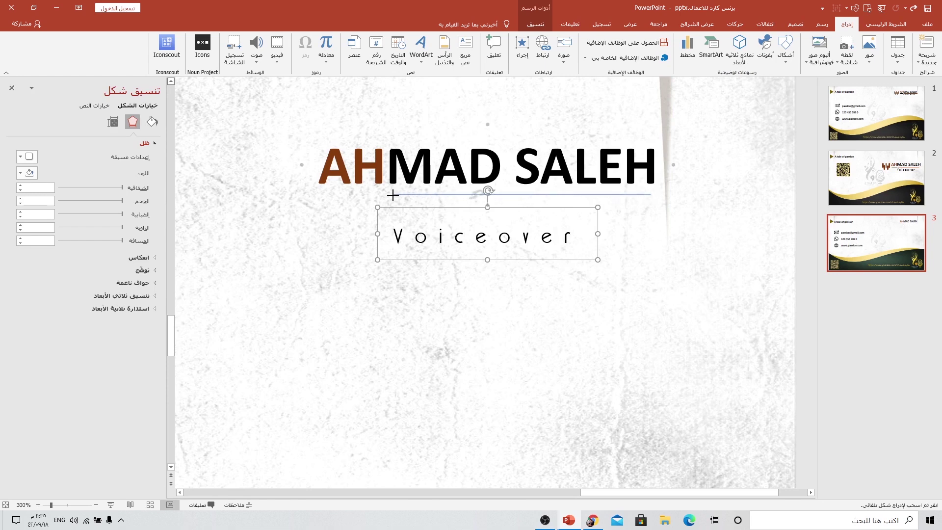
left_click_drag(388, 196, 388, 194)
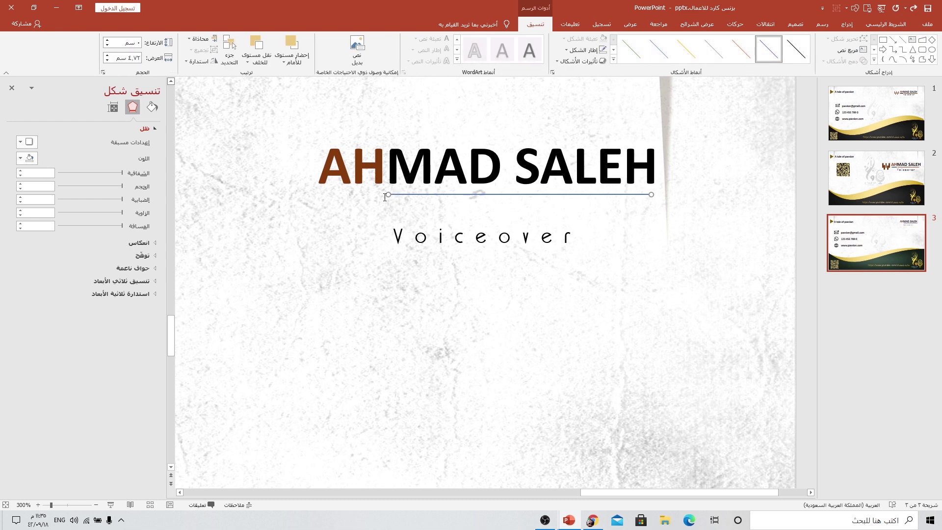
left_click(584, 49)
mouse_move(578, 190)
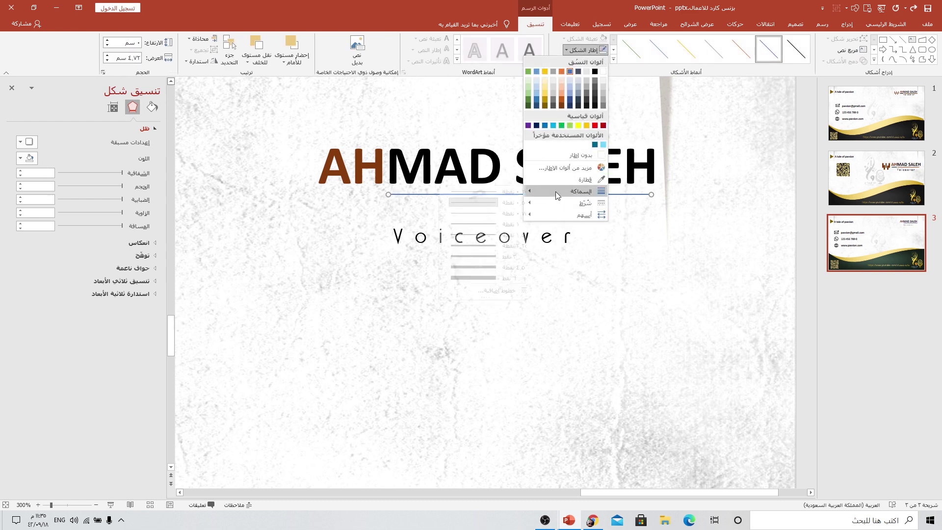
left_click(483, 254)
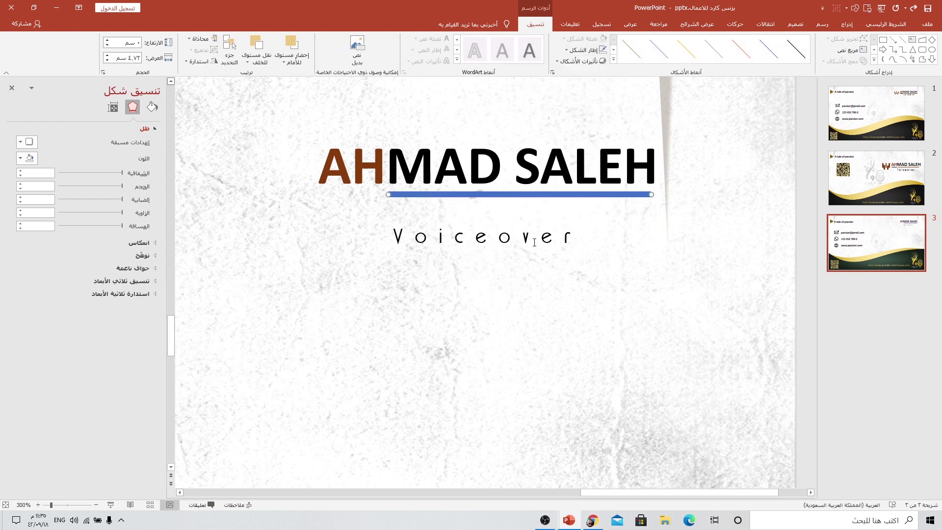
left_click_drag(652, 195, 655, 194)
left_click(577, 50)
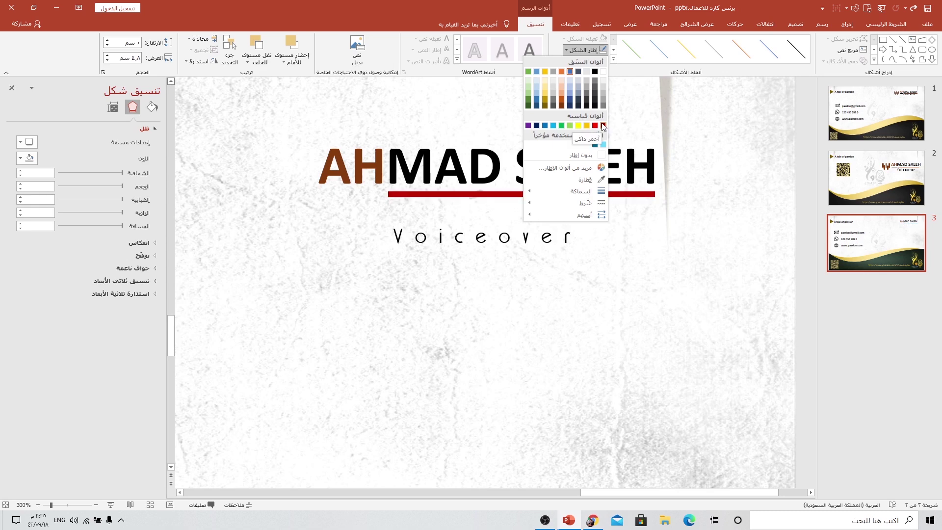
left_click(562, 105)
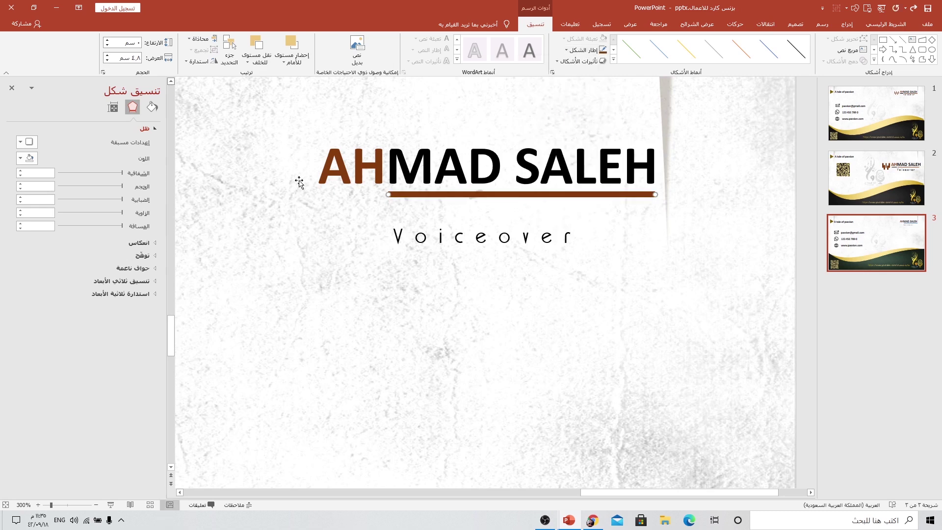
Duplicate the underline, shorten it under the first two letters, and colour it black
key("ctrl+d")
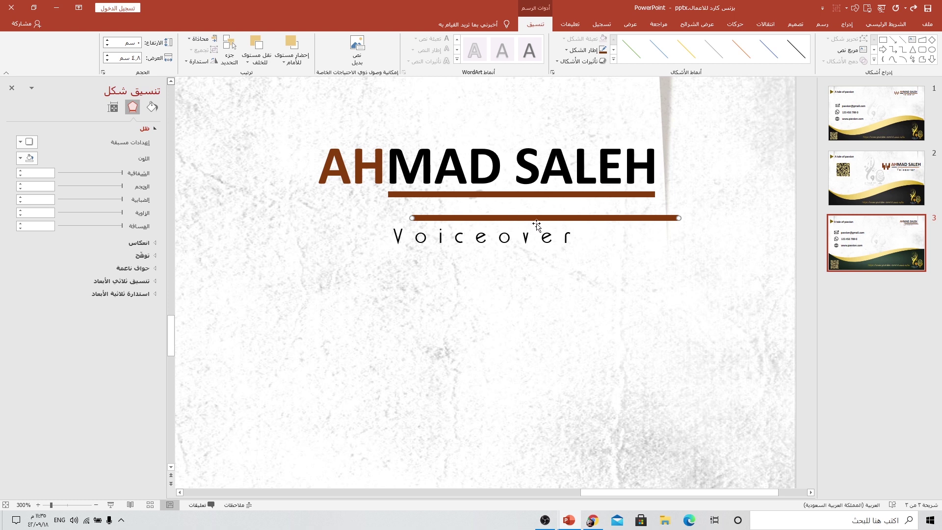
mouse_move(411, 218)
left_mouse_down()
mouse_move(624, 220)
mouse_move(355, 197)
left_mouse_up()
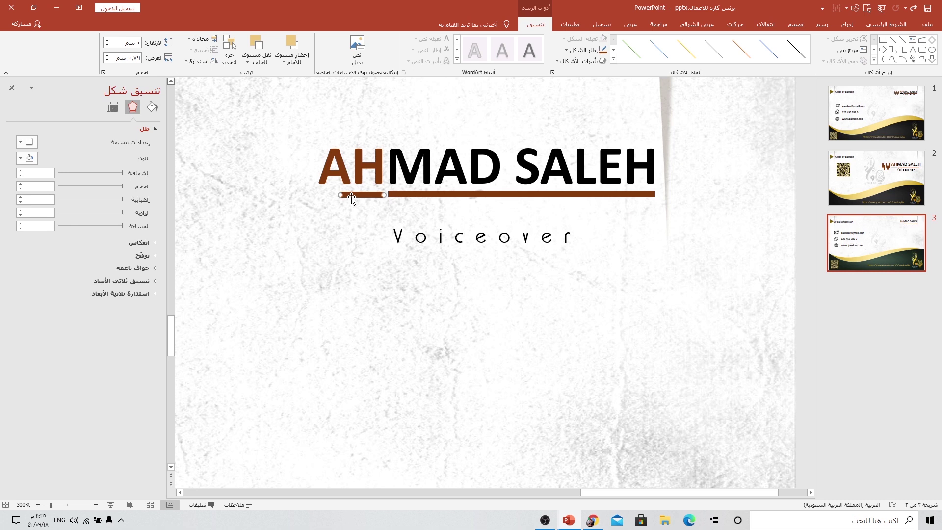
left_click_drag(342, 195, 318, 196)
left_click(578, 54)
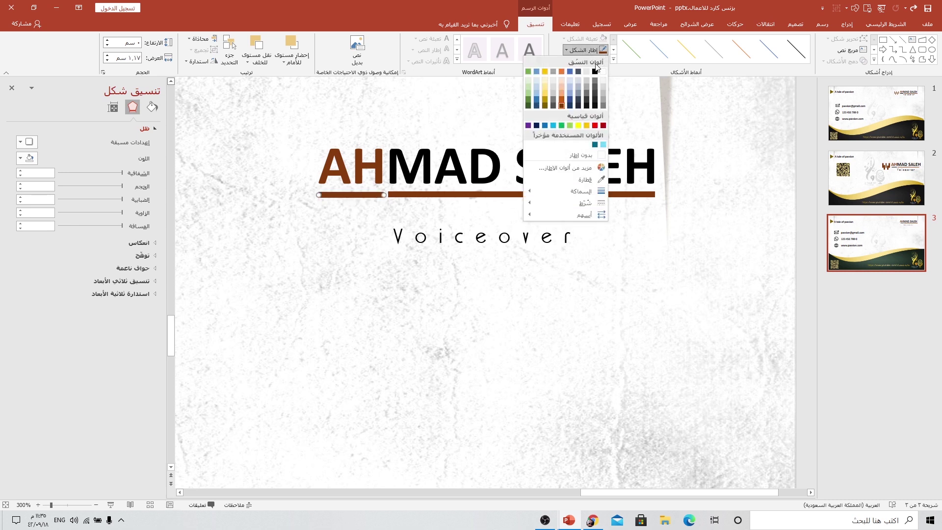
left_click(591, 74)
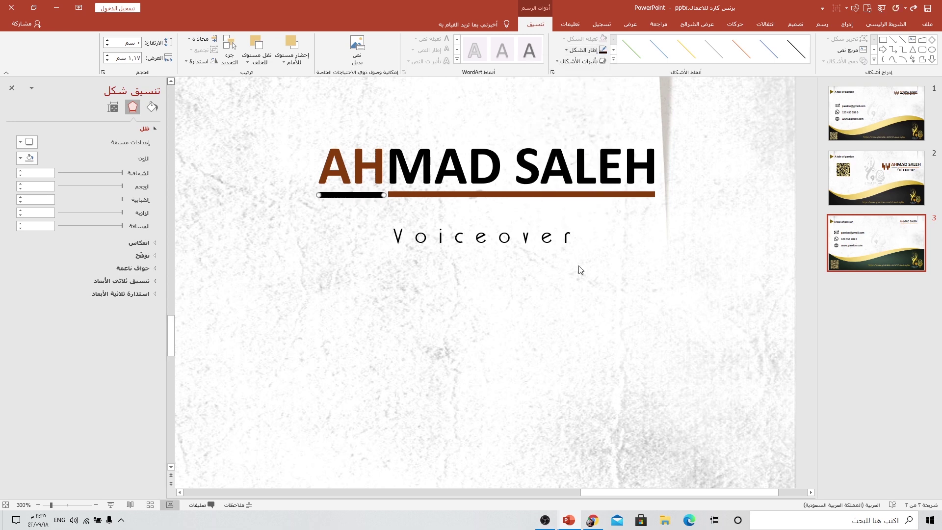
left_click(600, 257)
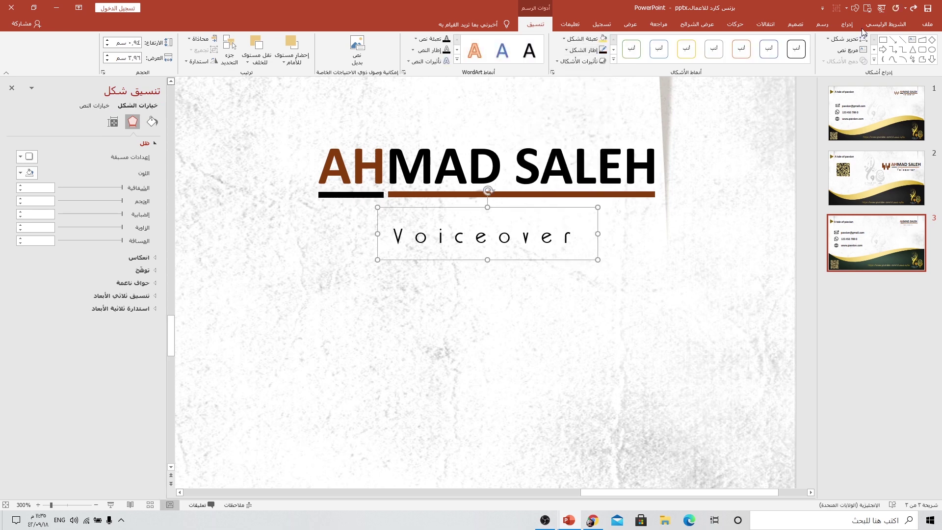
Draw a small dark brown rounded rectangle left of the name header
left_click(846, 24)
left_click(785, 49)
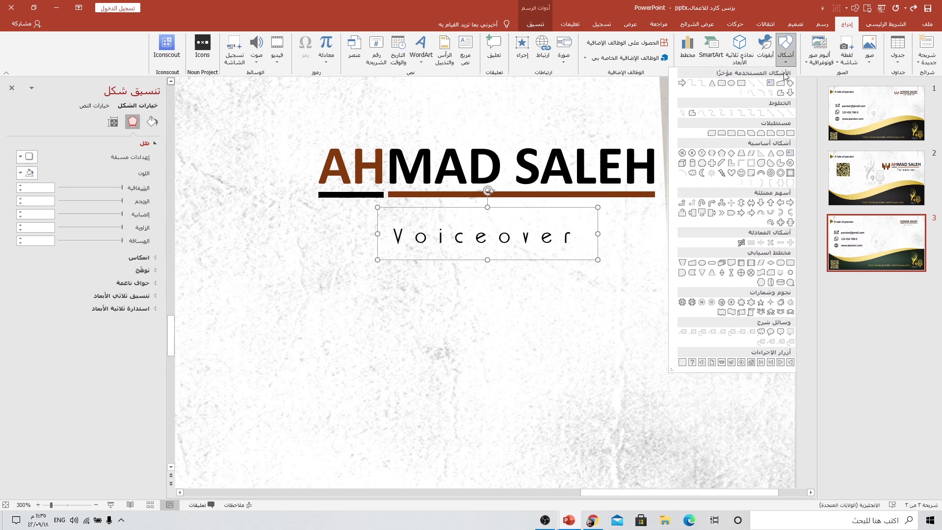
left_click(721, 83)
left_click_drag(280, 240, 306, 296)
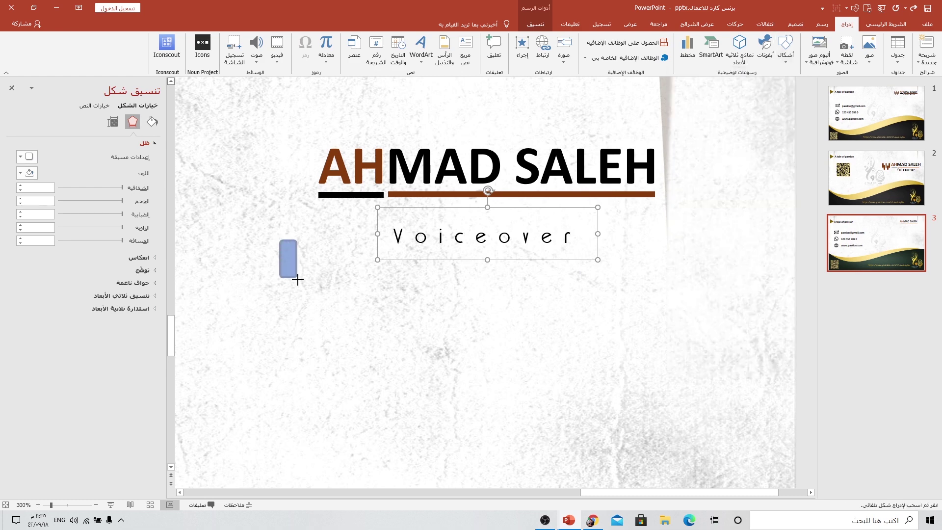
scroll(292, 266, "up", 3, "ctrl")
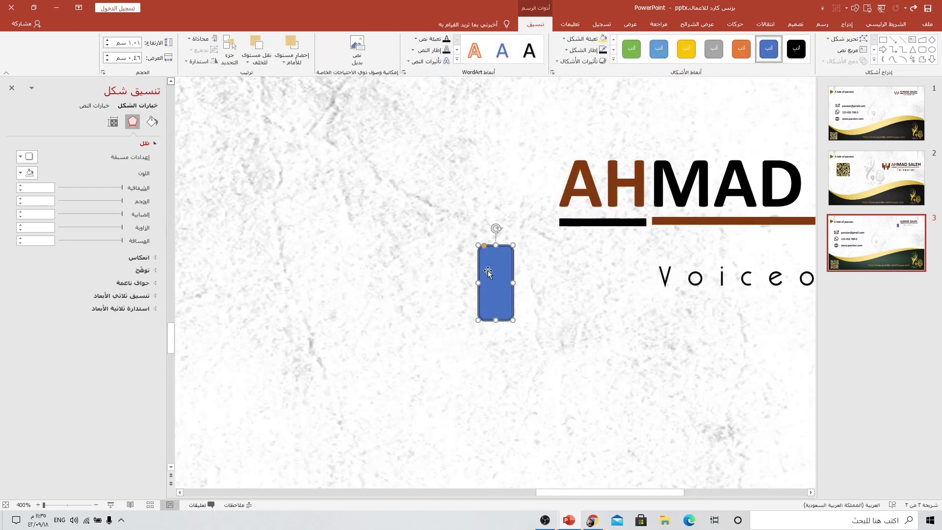
mouse_move(488, 270)
left_mouse_down()
mouse_move(431, 243)
mouse_move(428, 222)
mouse_move(385, 195)
left_mouse_up()
left_click(588, 38)
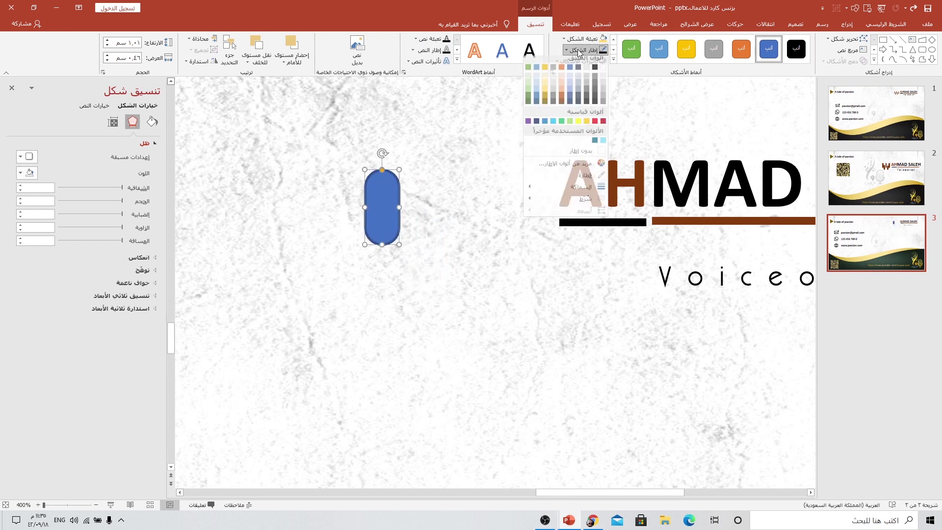
left_click(588, 39)
left_click(588, 39)
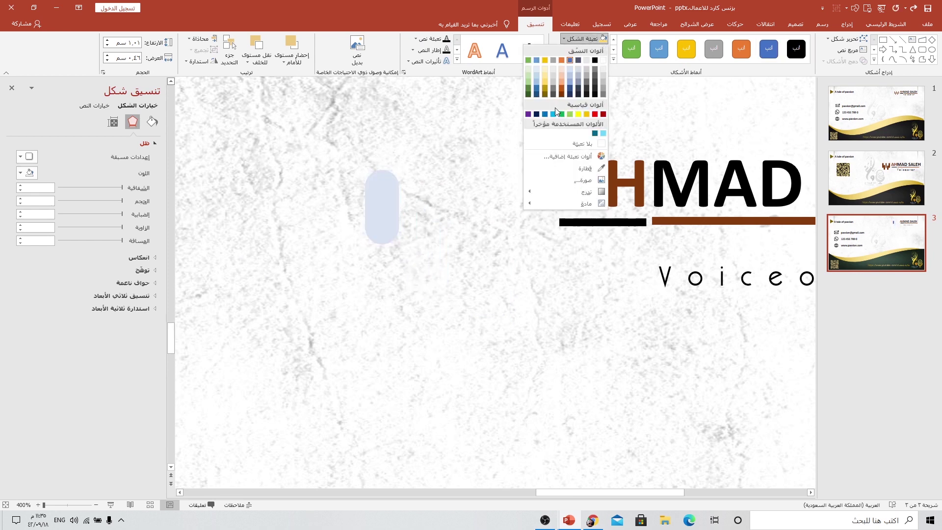
left_click(561, 92)
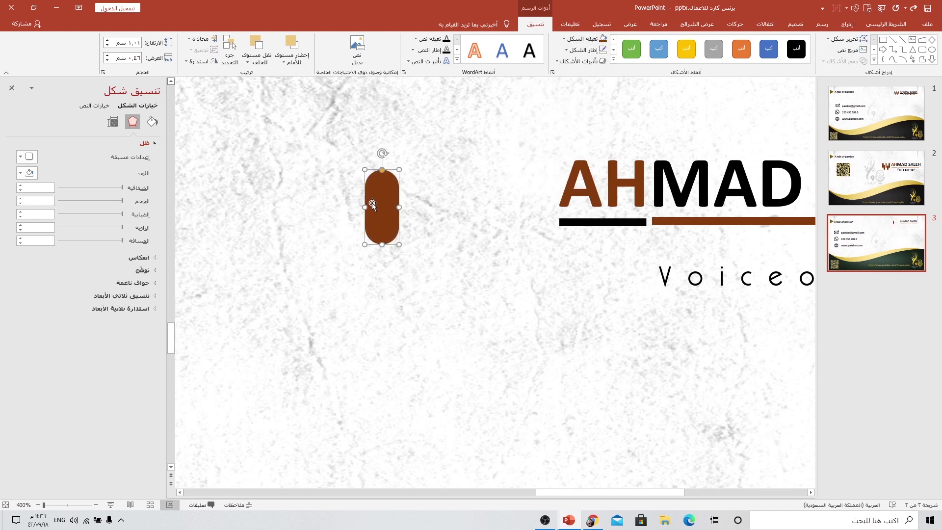
mouse_move(365, 244)
left_mouse_down()
mouse_move(377, 221)
mouse_move(358, 200)
mouse_move(391, 212)
mouse_move(425, 181)
left_mouse_up()
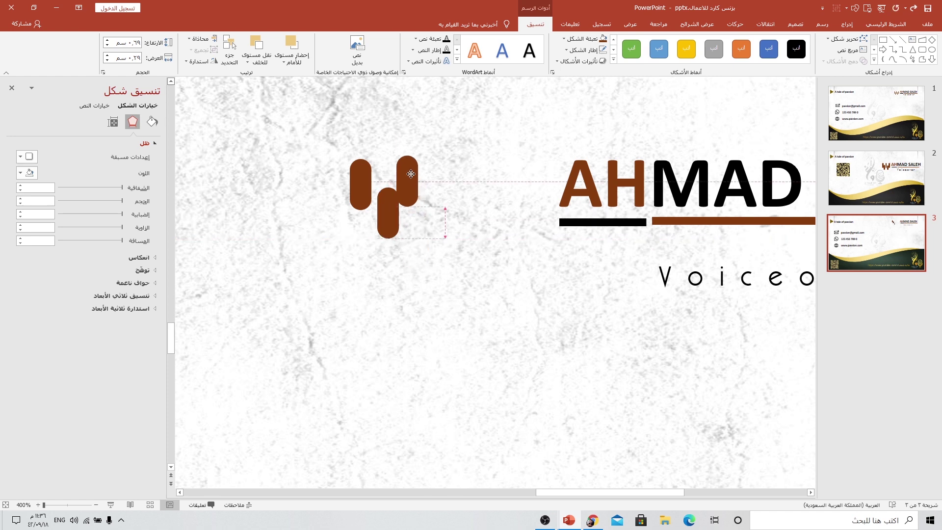
Duplicate the bar into five staggered pills and group them into one icon
key("ctrl+d")
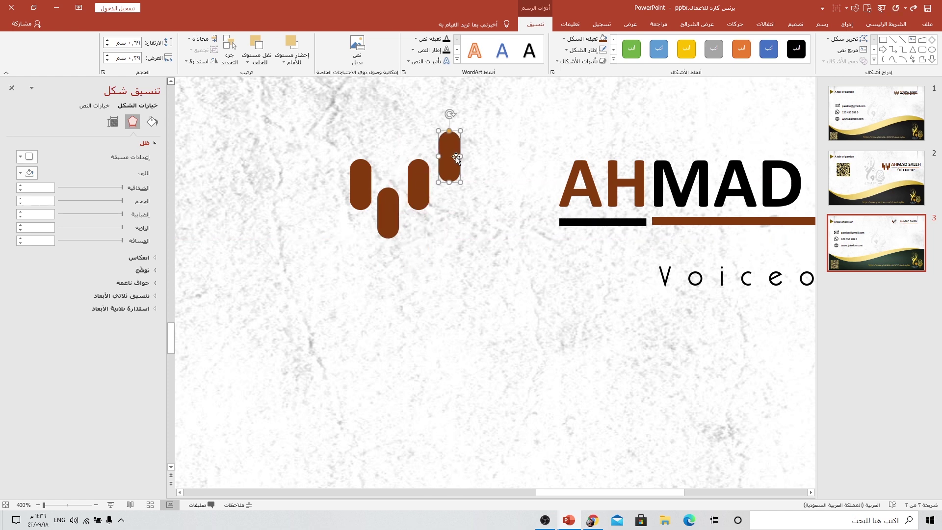
left_click_drag(456, 158, 454, 212)
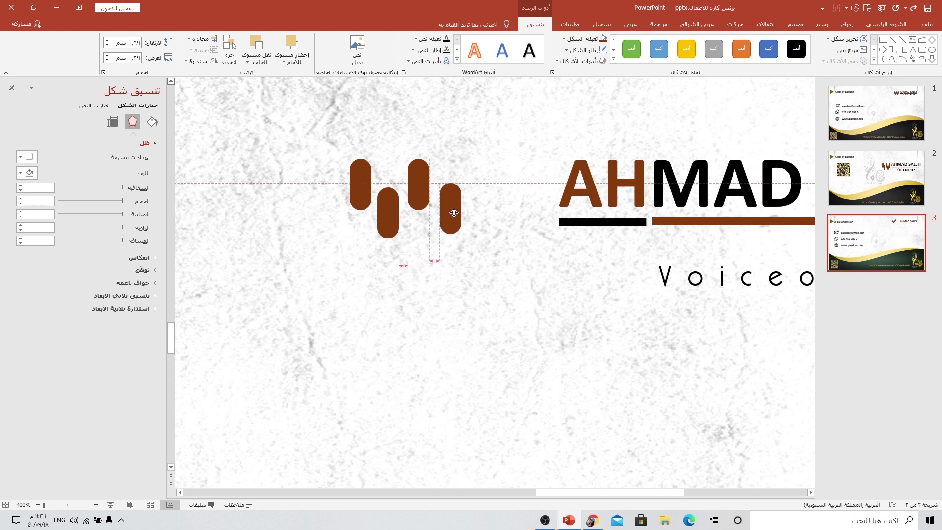
left_click_drag(454, 212, 485, 184)
key("ctrl+d")
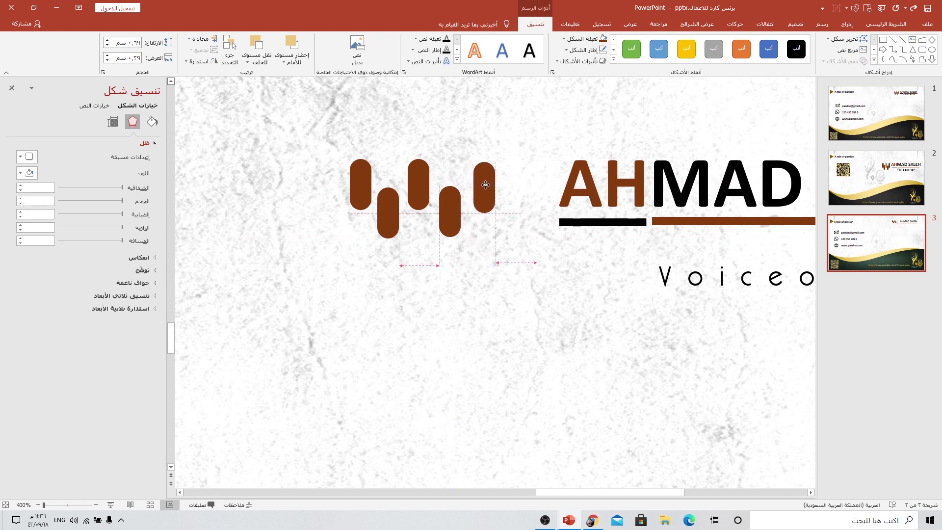
left_click(451, 216, "shift")
left_click(420, 187, "shift")
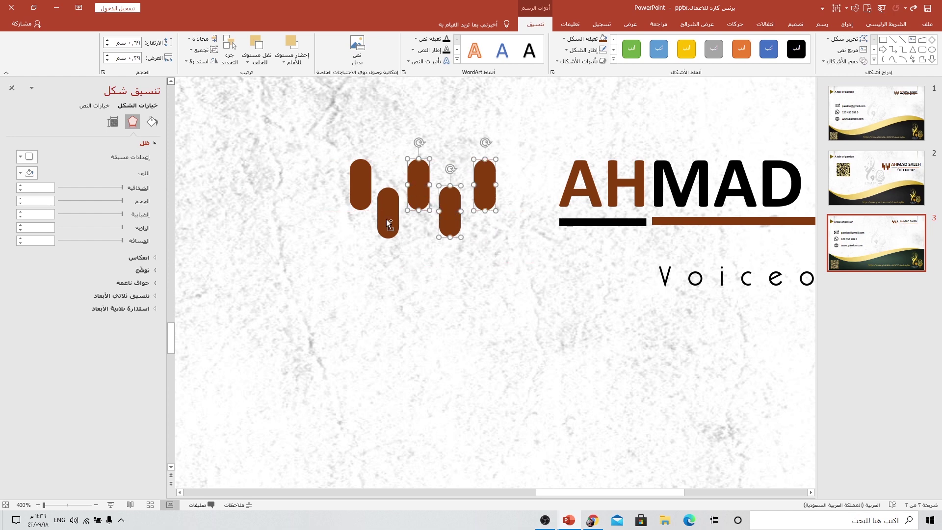
left_click(388, 223, "shift")
left_click(366, 189, "shift")
key("ctrl+g")
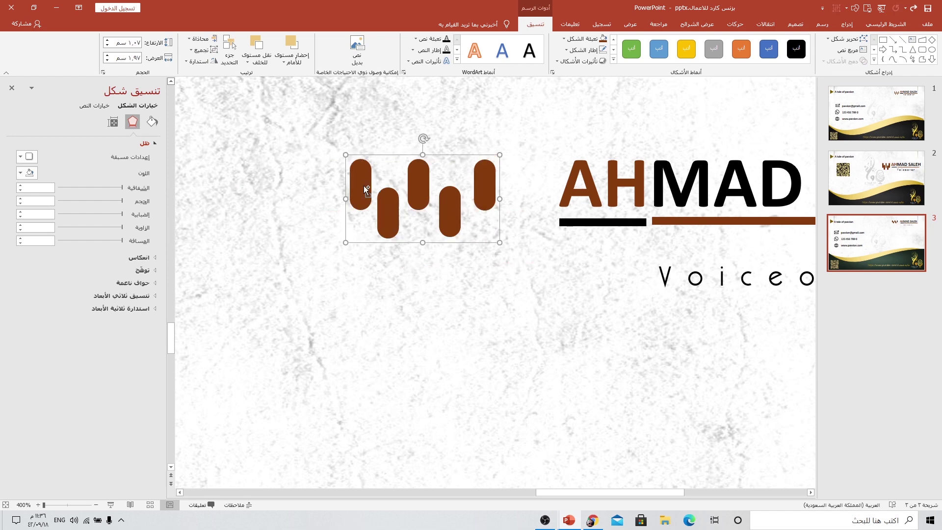
scroll(459, 297, "down", 3)
scroll(460, 298, "down", 2)
Duplicate slide 3's finished business card design as a new fourth slide
scroll(460, 298, "down", 2)
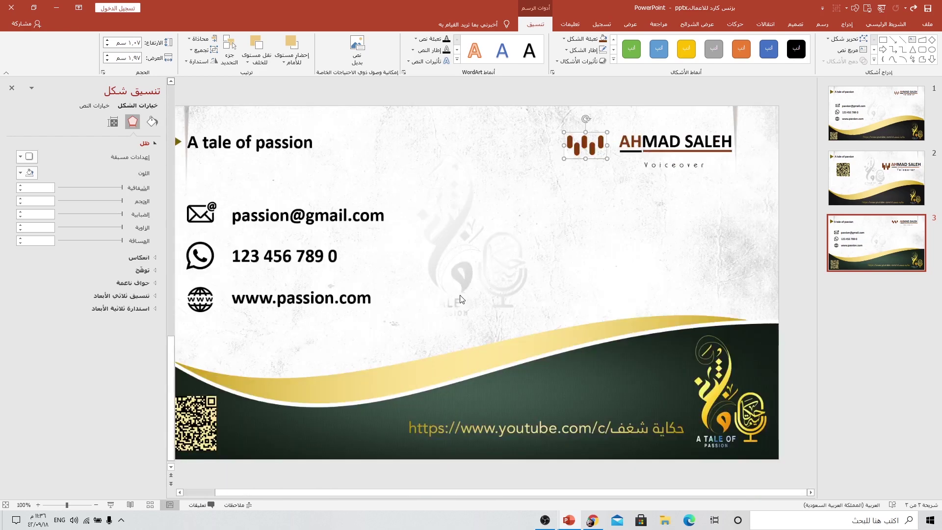
scroll(529, 228, "down", 2)
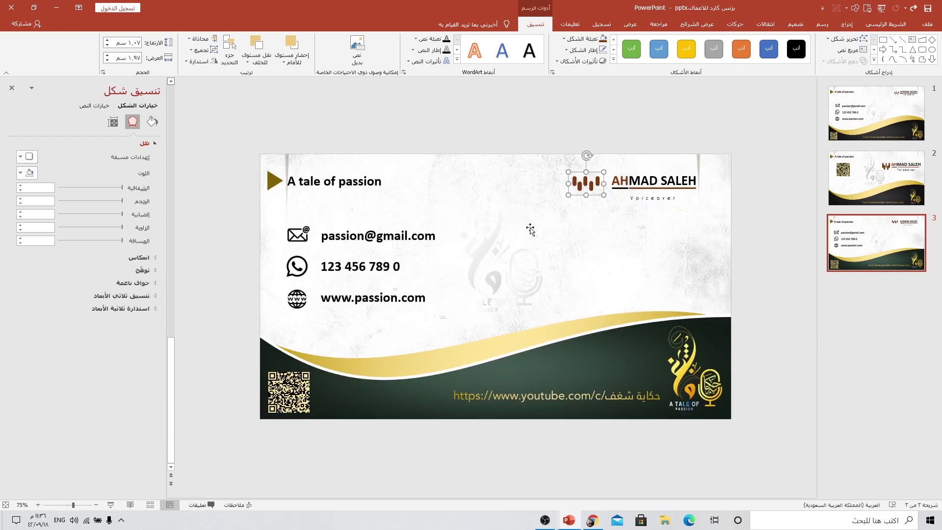
left_click(693, 240)
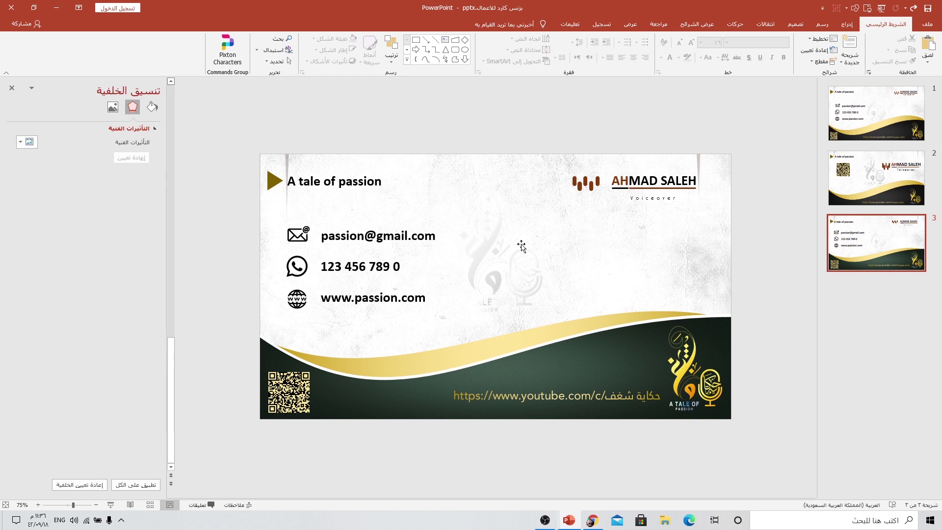
left_click(913, 264)
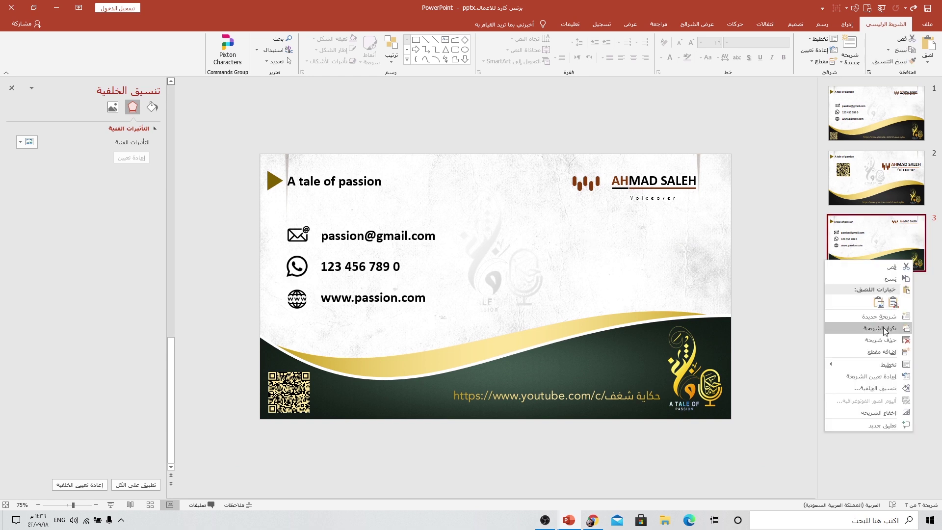
left_click(883, 329)
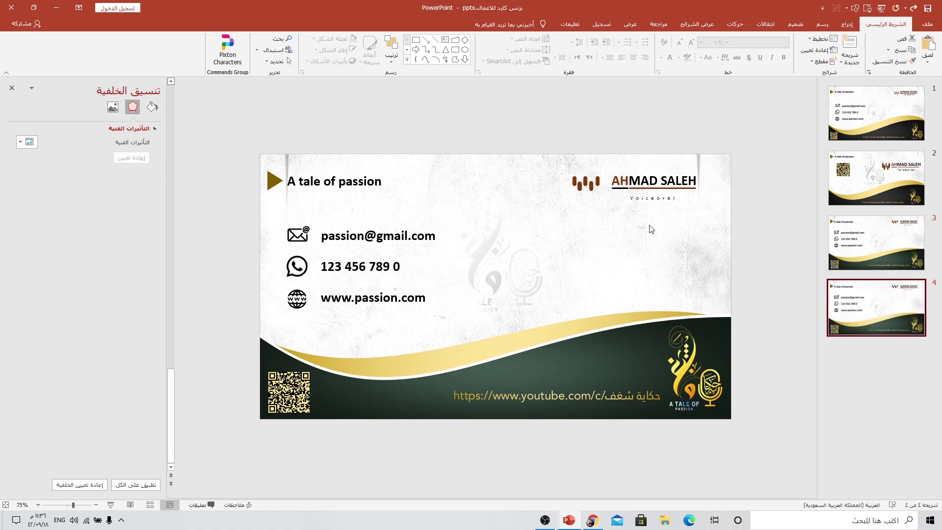